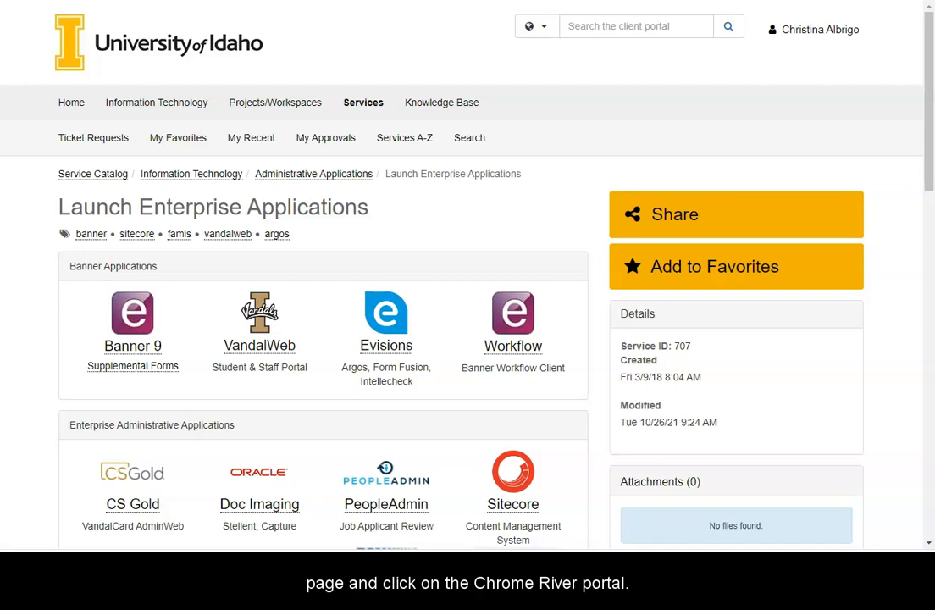
Step: Open the Chrome River travel system from the Launch Enterprise Applications page
{"action": "scroll", "coordinate": [314, 248], "scroll_direction": "down", "scroll_amount": 3}
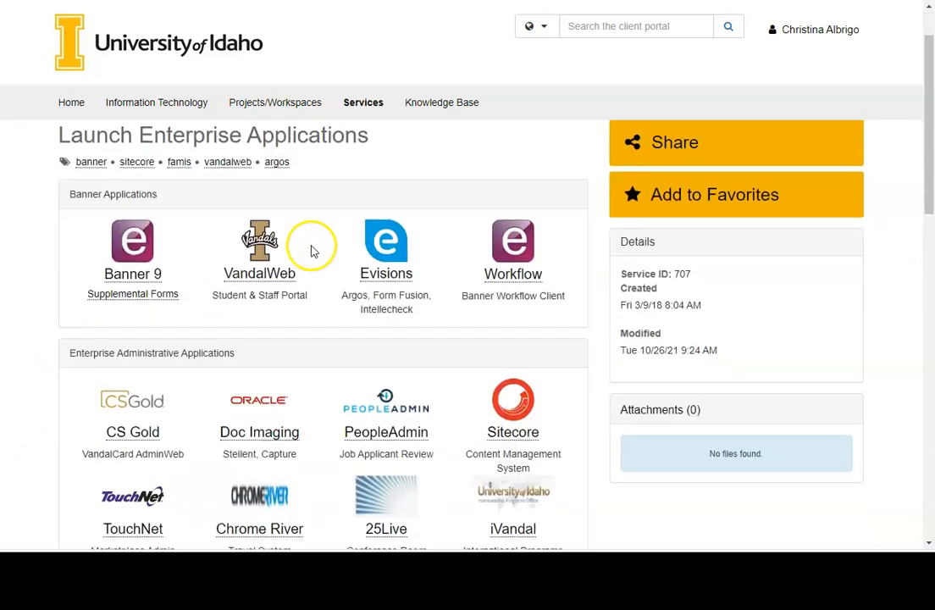
{"action": "scroll", "coordinate": [311, 253], "scroll_direction": "down", "scroll_amount": 1}
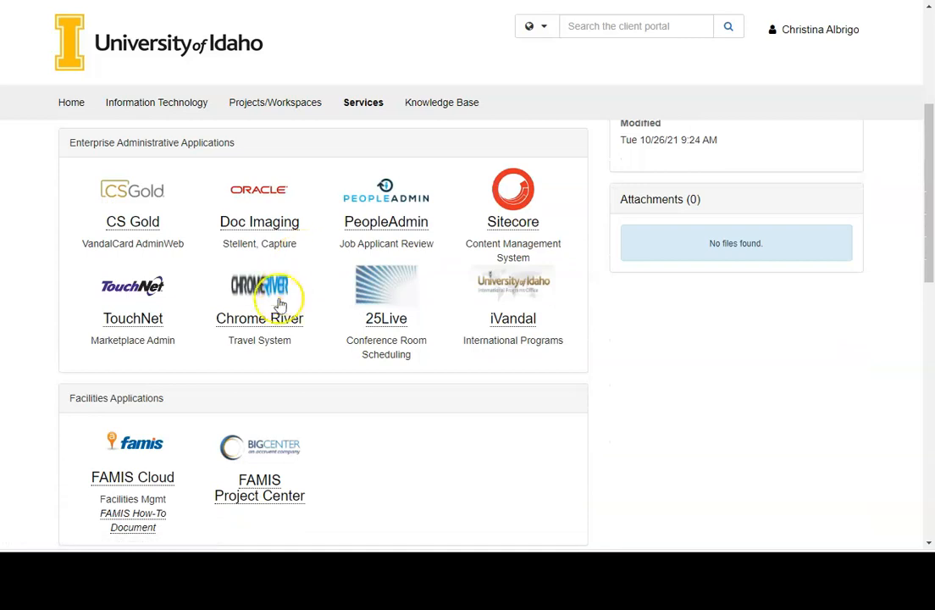
{"action": "left_click", "coordinate": [260, 326]}
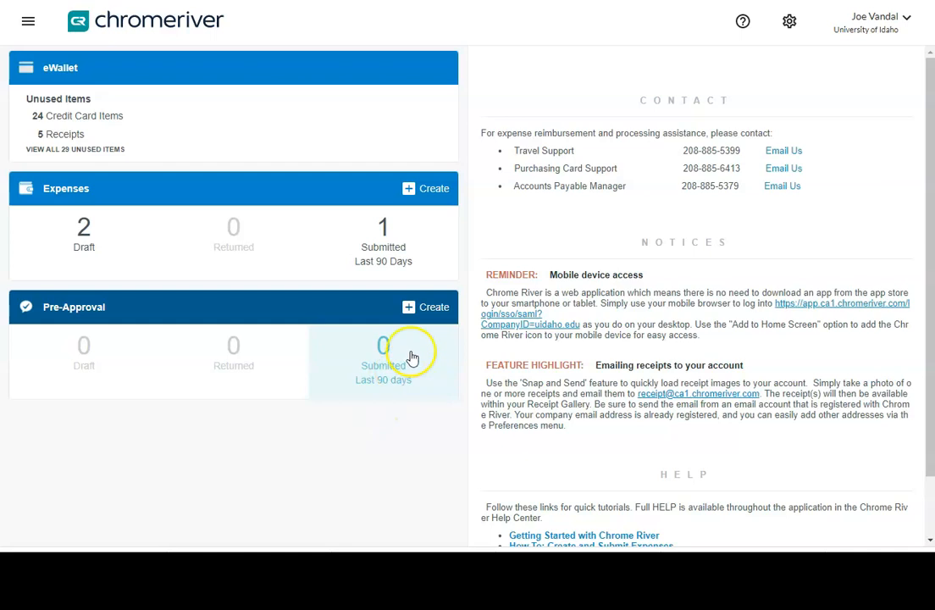
Step: Create a new expense report named Reimbursement for December
{"action": "left_click", "coordinate": [436, 191]}
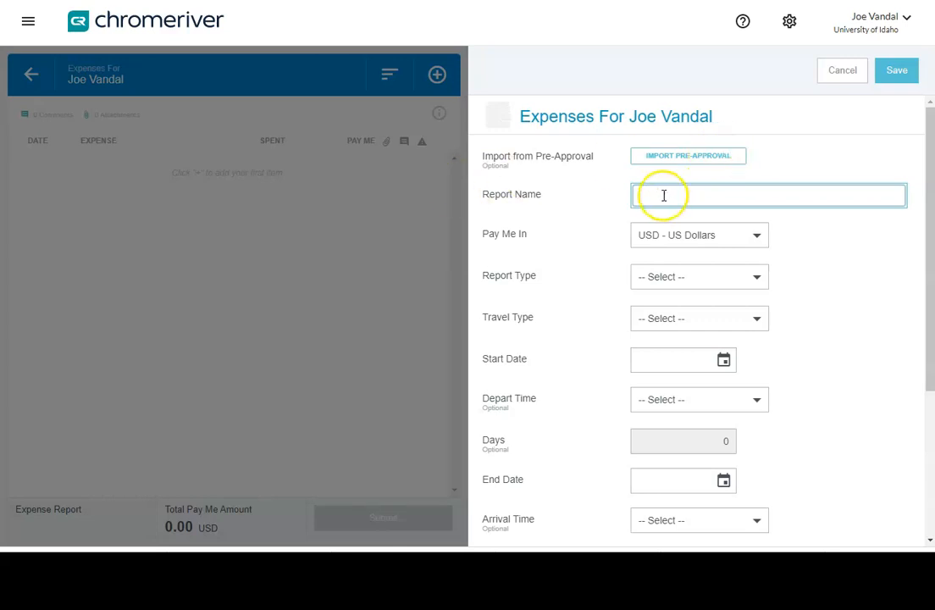
{"action": "type", "text": "Reimb"}
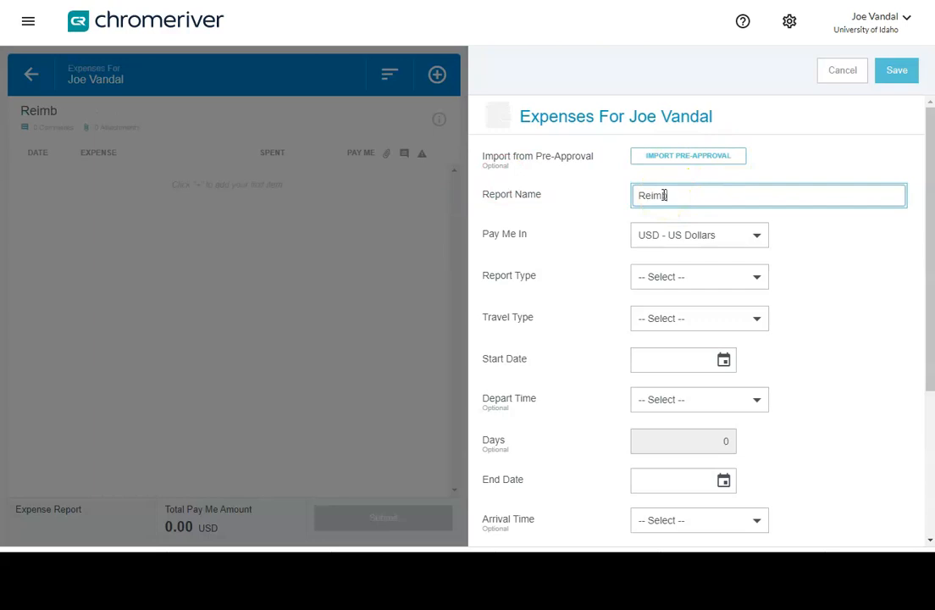
{"action": "type", "text": "ursement fo"}
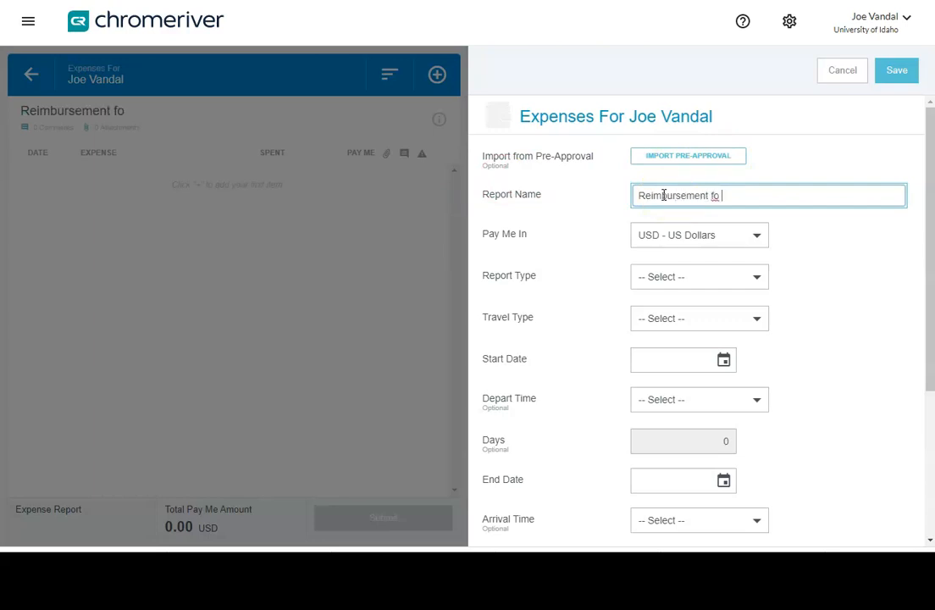
{"action": "type", "text": "r December"}
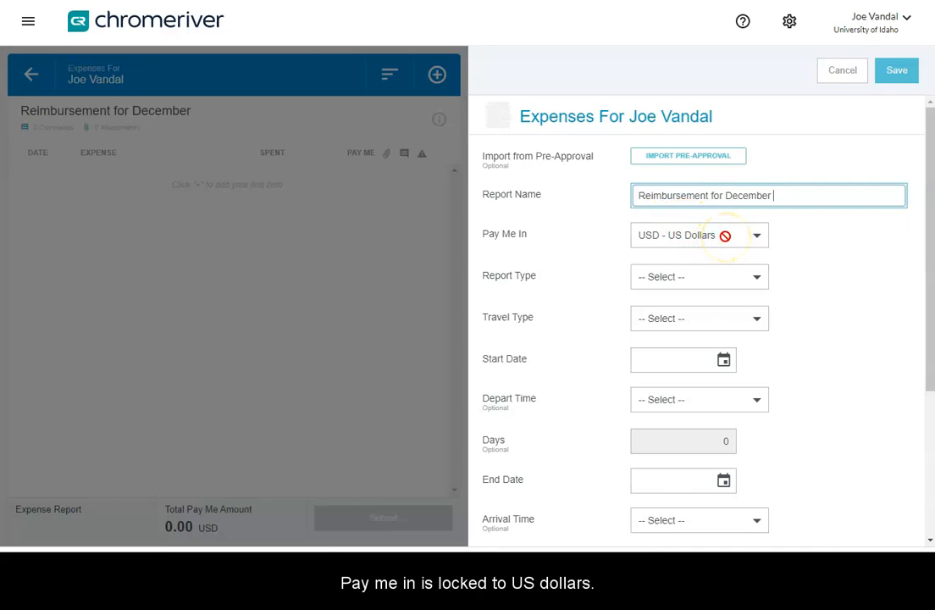
Step: Set the report type to Non-Travel Expenses
{"action": "left_click", "coordinate": [724, 276]}
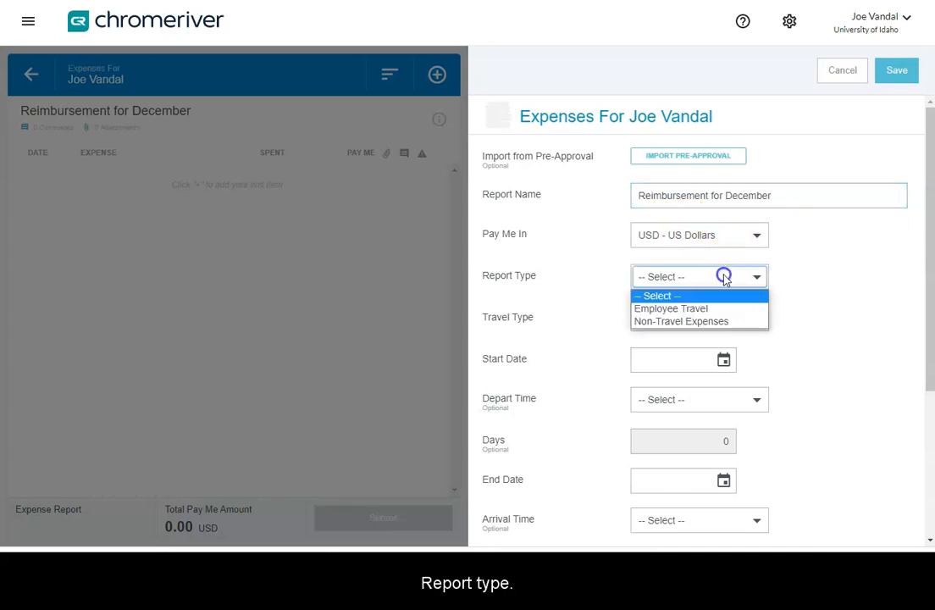
{"action": "left_click", "coordinate": [710, 322]}
{"action": "left_click", "coordinate": [665, 370]}
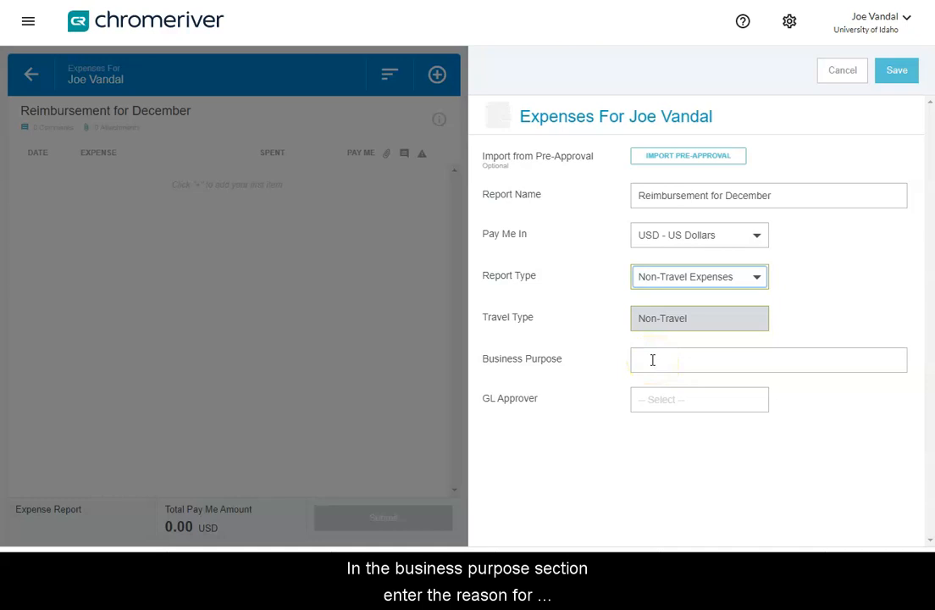
Step: Enter the business purpose Reimbursement for boots for field work
{"action": "left_click", "coordinate": [652, 360]}
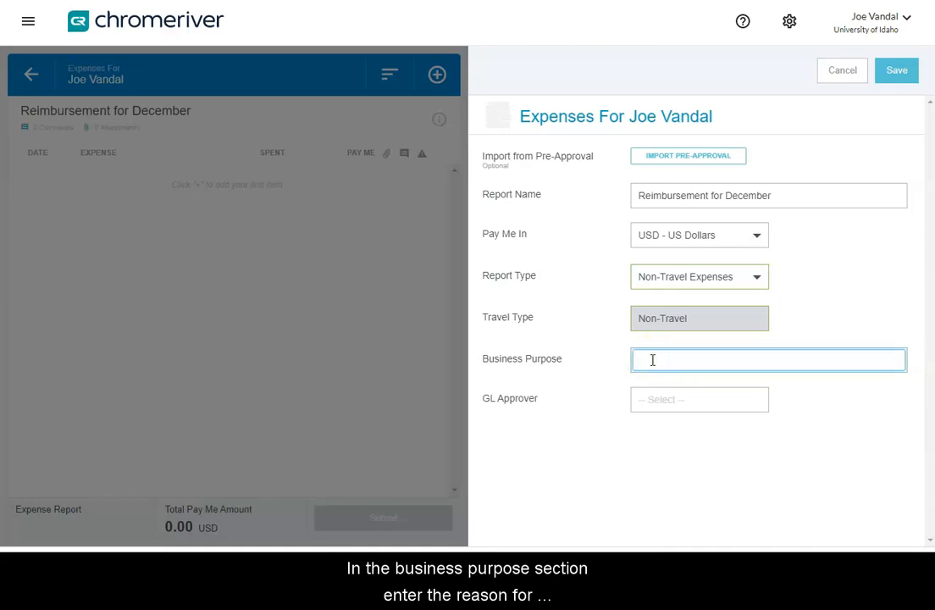
{"action": "type", "text": "R"}
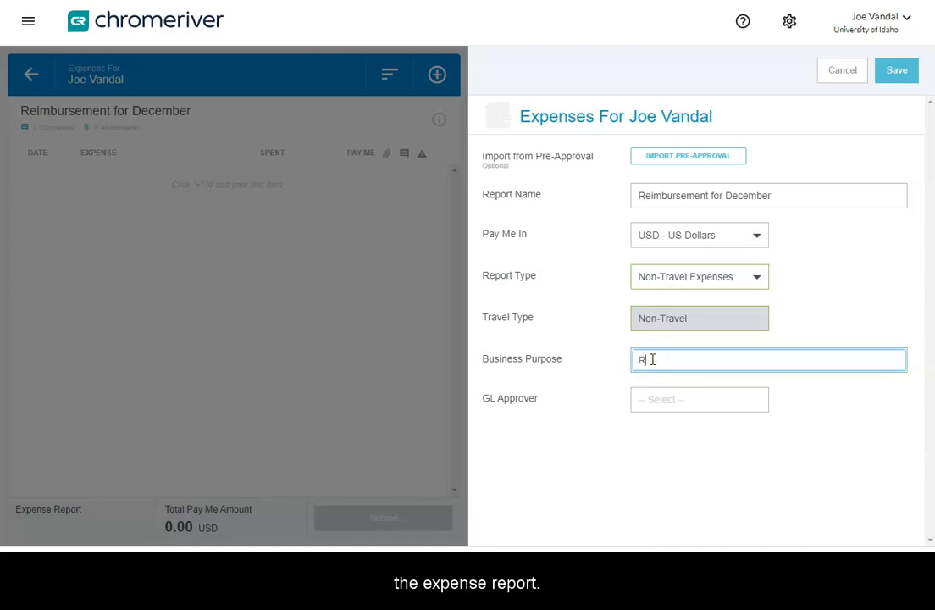
{"action": "type", "text": "eimburs"}
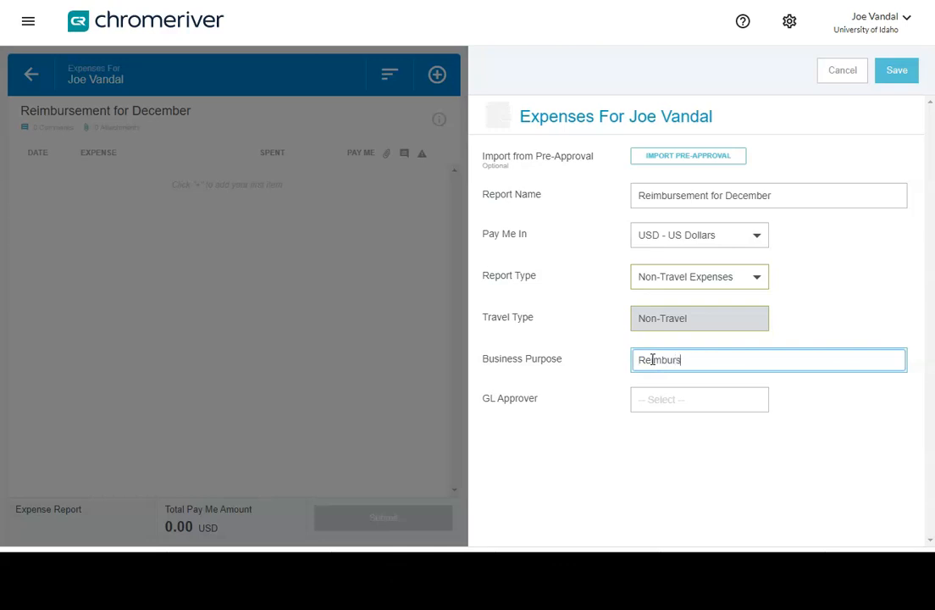
{"action": "type", "text": "ement for boots for fleld work"}
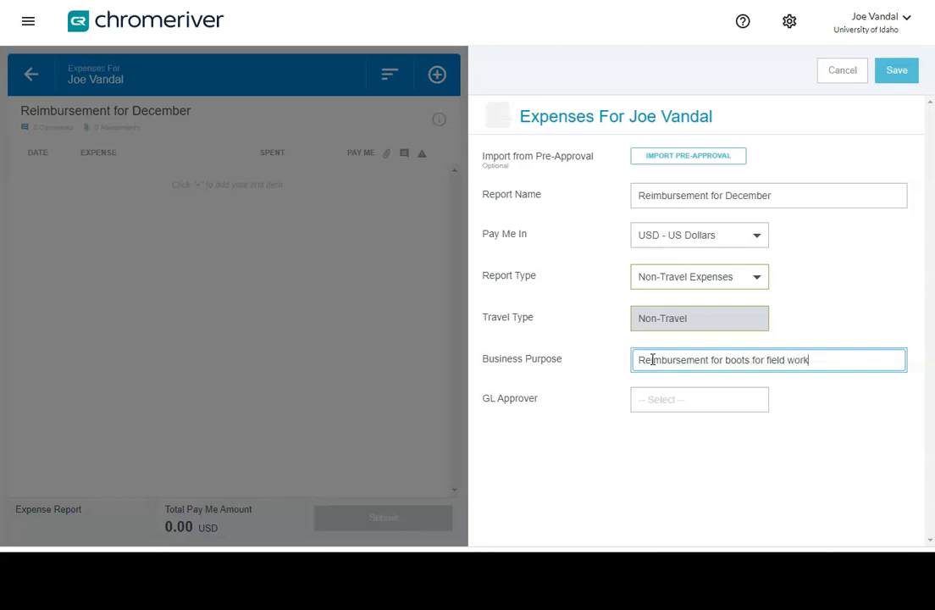
Step: Search for and select the GL approver, then save the report details
{"action": "left_click", "coordinate": [654, 401]}
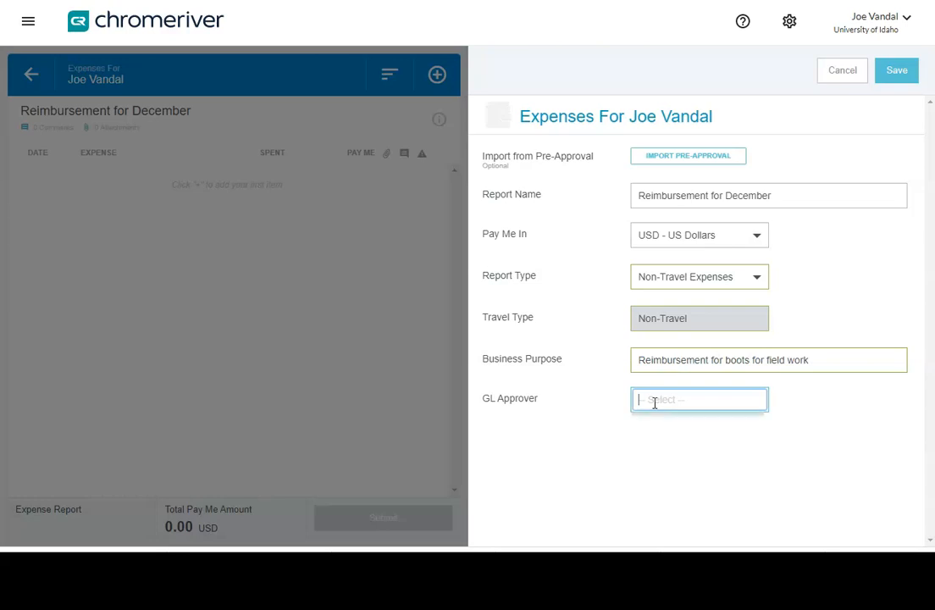
{"action": "type", "text": "chr"}
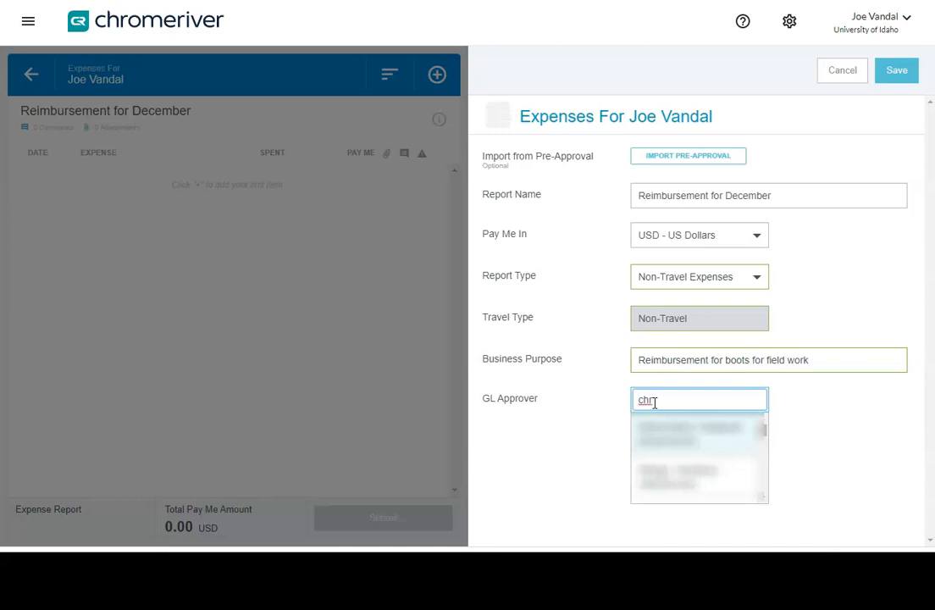
{"action": "left_click", "coordinate": [657, 479]}
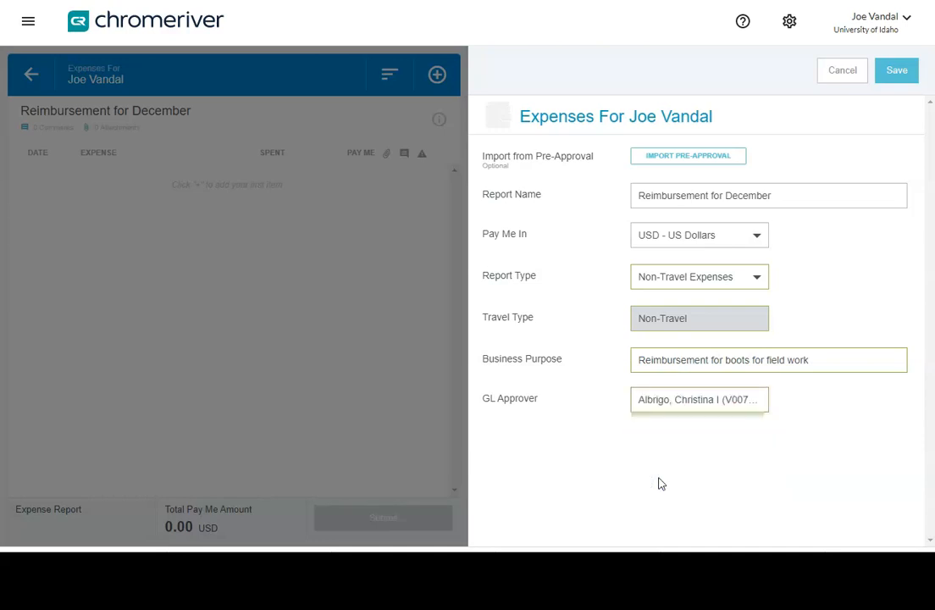
{"action": "left_click", "coordinate": [890, 79]}
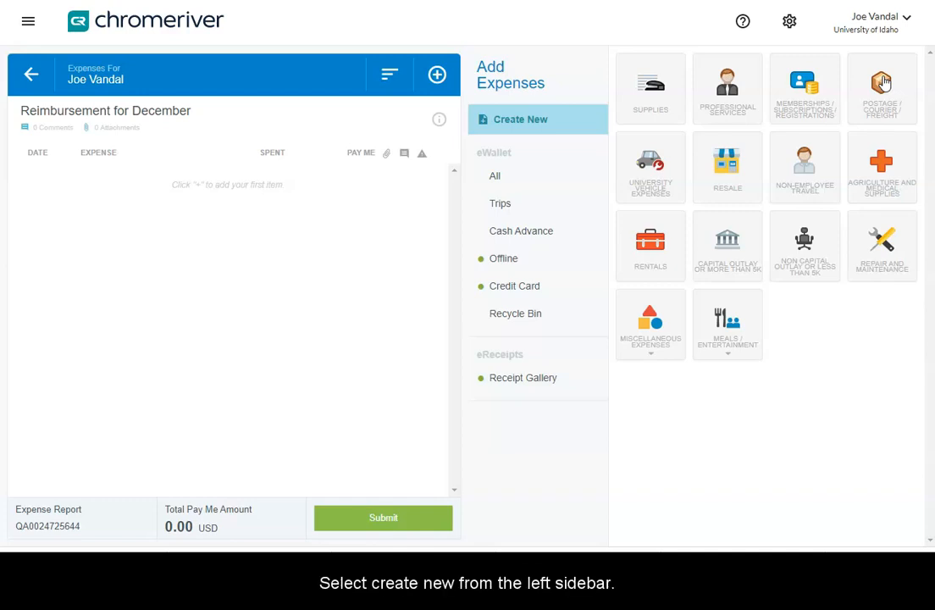
Step: Add a new Supplies expense item and set the amount spent to 149.99 USD
{"action": "left_click", "coordinate": [504, 121]}
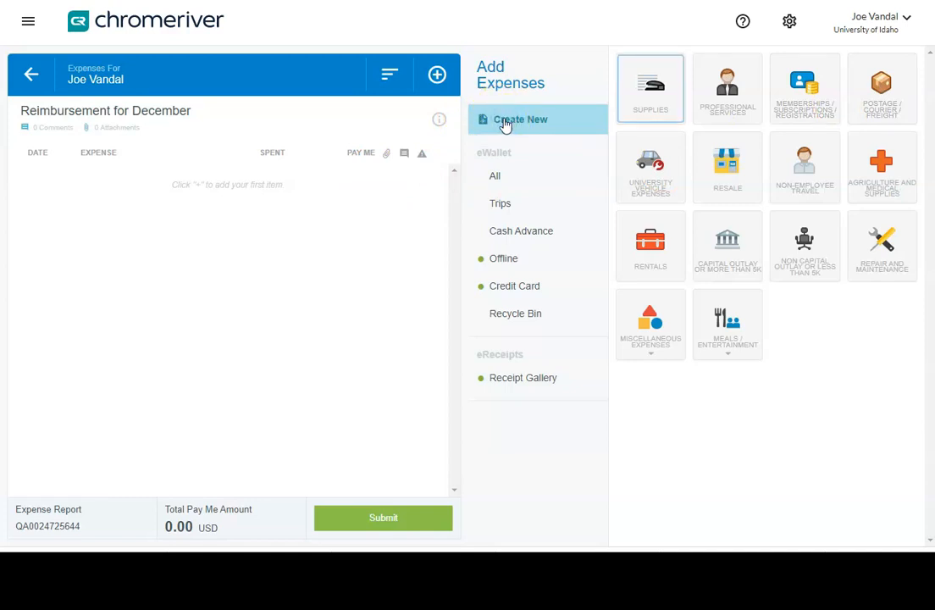
{"action": "left_click", "coordinate": [649, 101]}
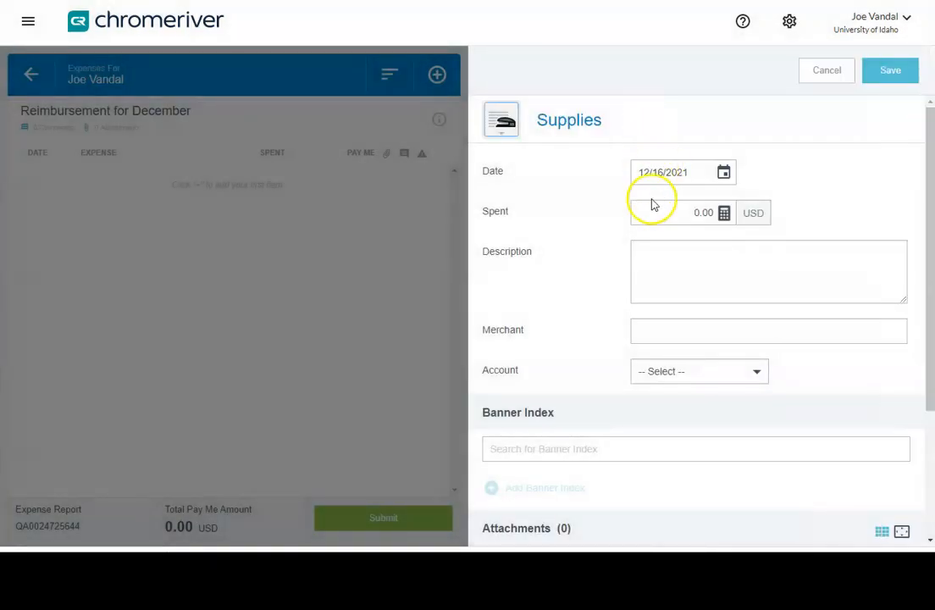
{"action": "left_click", "coordinate": [695, 212]}
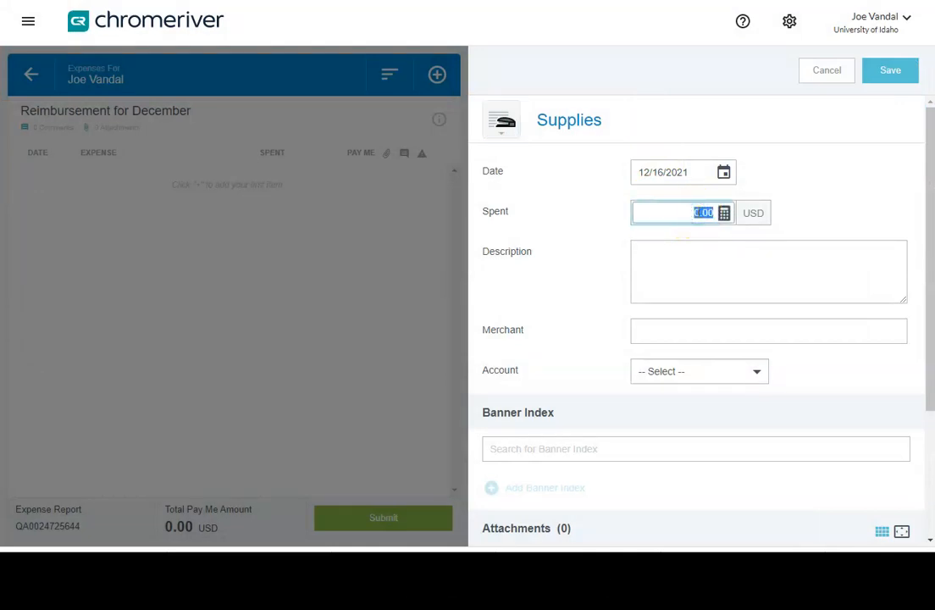
{"action": "type", "text": "149.99"}
Step: Enter the expense description Steel Toe Boots for field work
{"action": "left_click", "coordinate": [682, 253]}
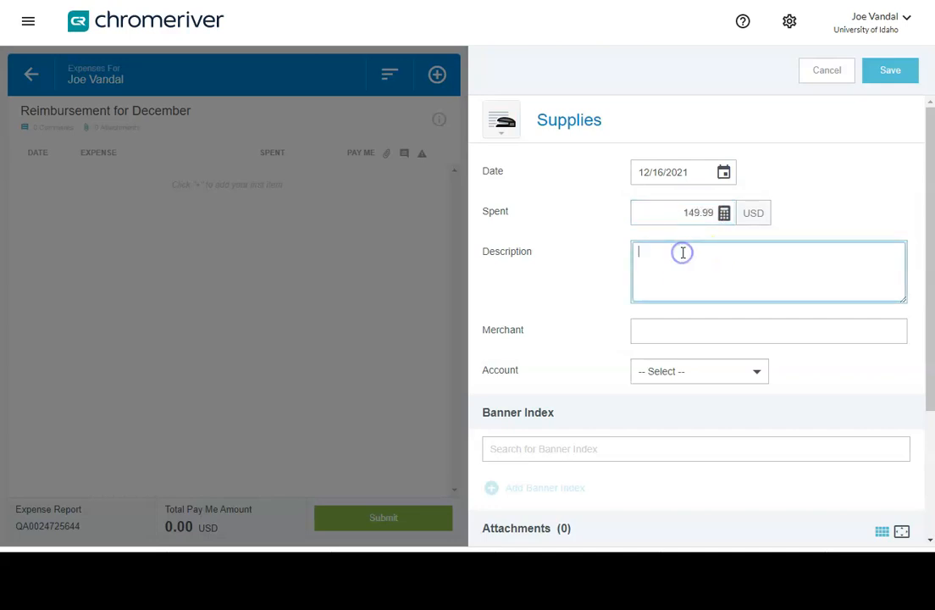
{"action": "type", "text": "Steel Toe Boots for field work"}
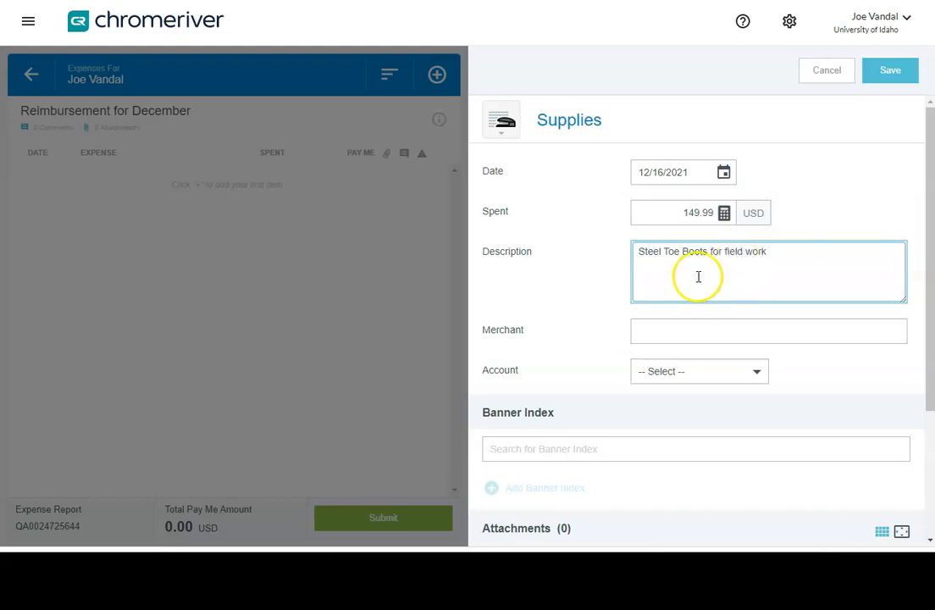
Step: Set the merchant to Tri-State Outfitters
{"action": "left_click", "coordinate": [650, 329]}
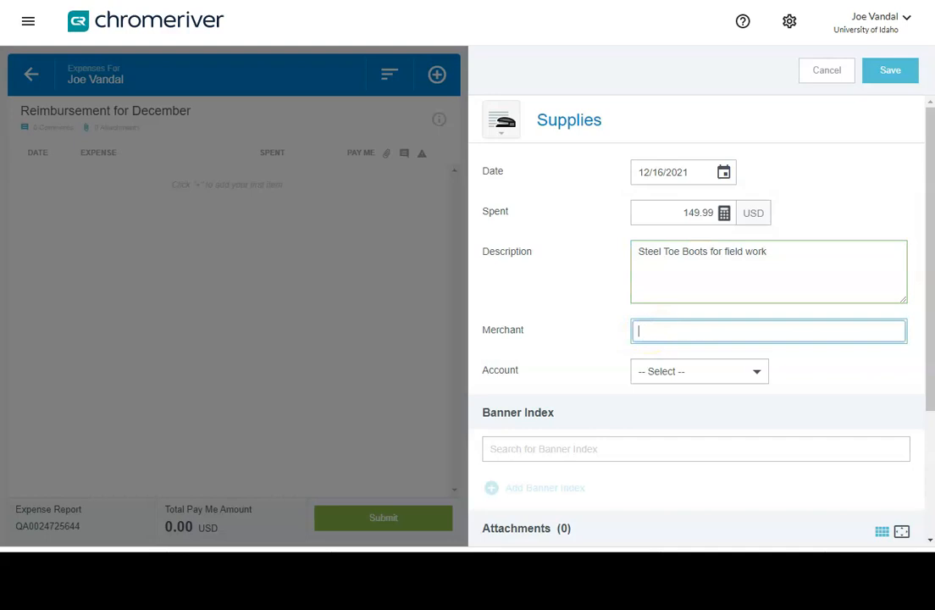
{"action": "type", "text": "Tri-State"}
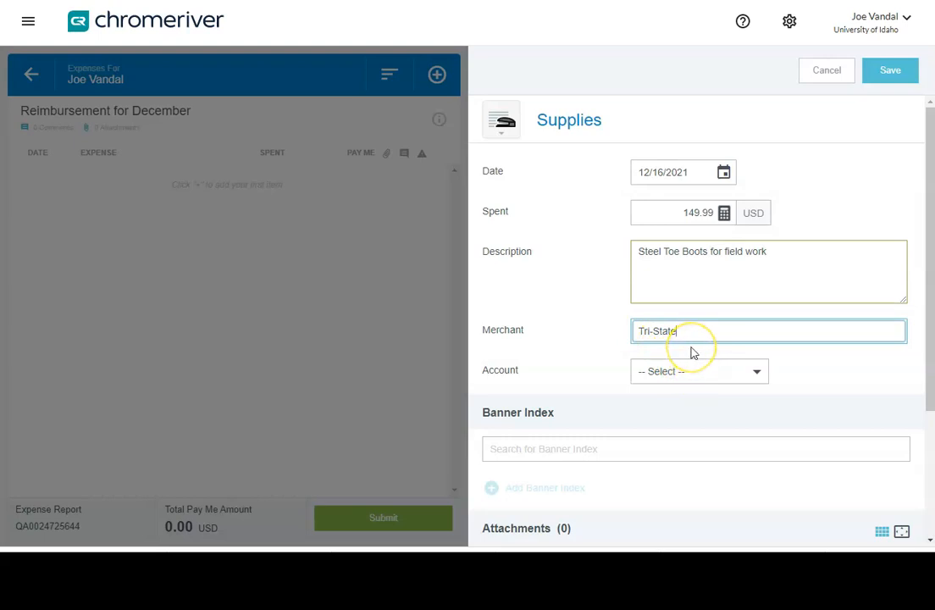
{"action": "type", "text": " Outfitters"}
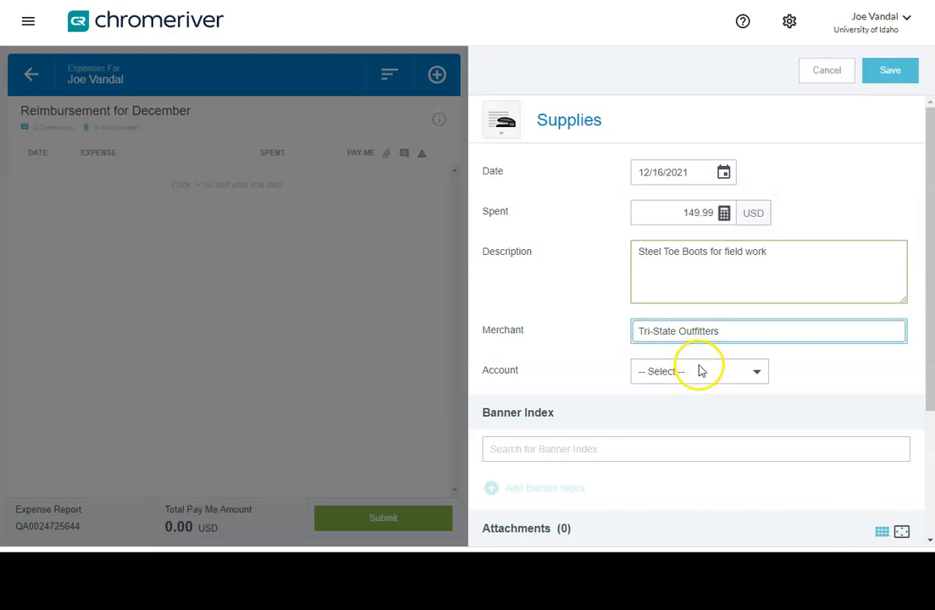
Step: Set the expense account to E5715, the employee uniform account
{"action": "left_click", "coordinate": [699, 370]}
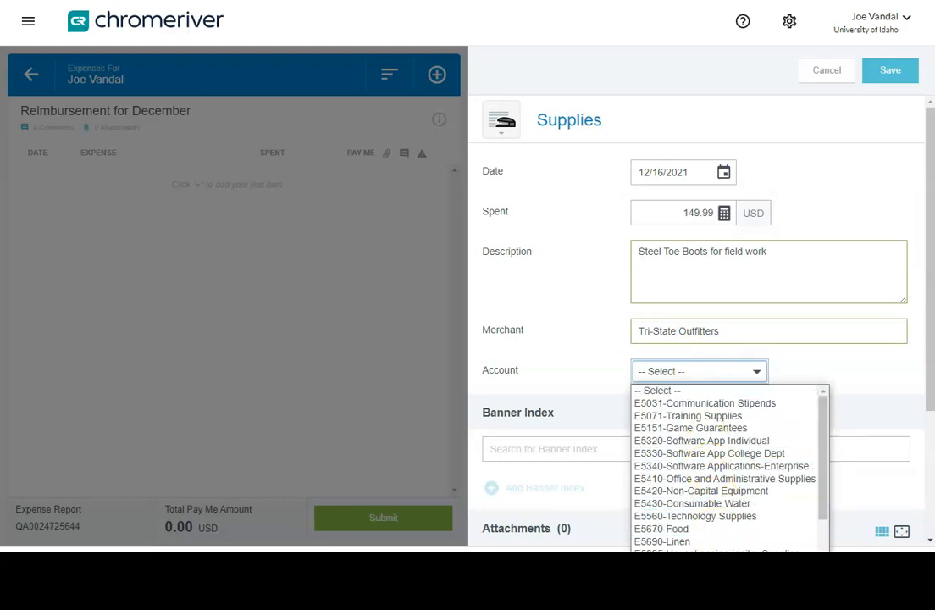
{"action": "left_click", "coordinate": [696, 578]}
{"action": "left_click", "coordinate": [584, 457]}
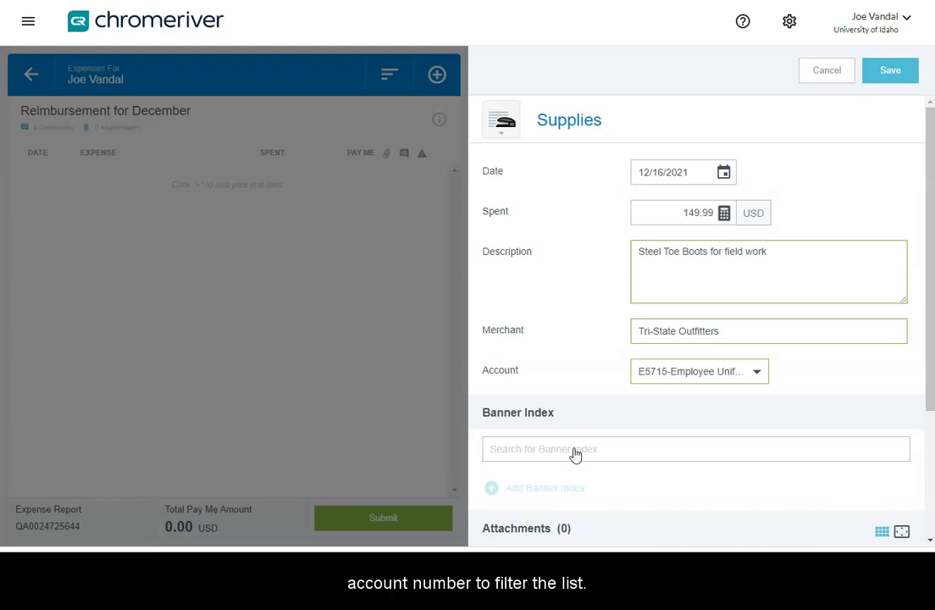
{"action": "left_click", "coordinate": [575, 455]}
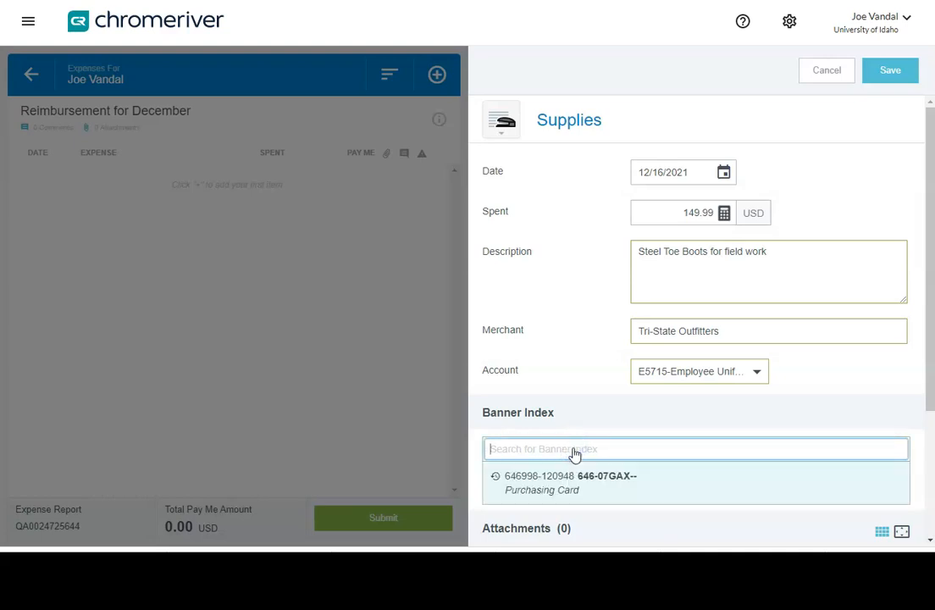
{"action": "type", "text": "646"}
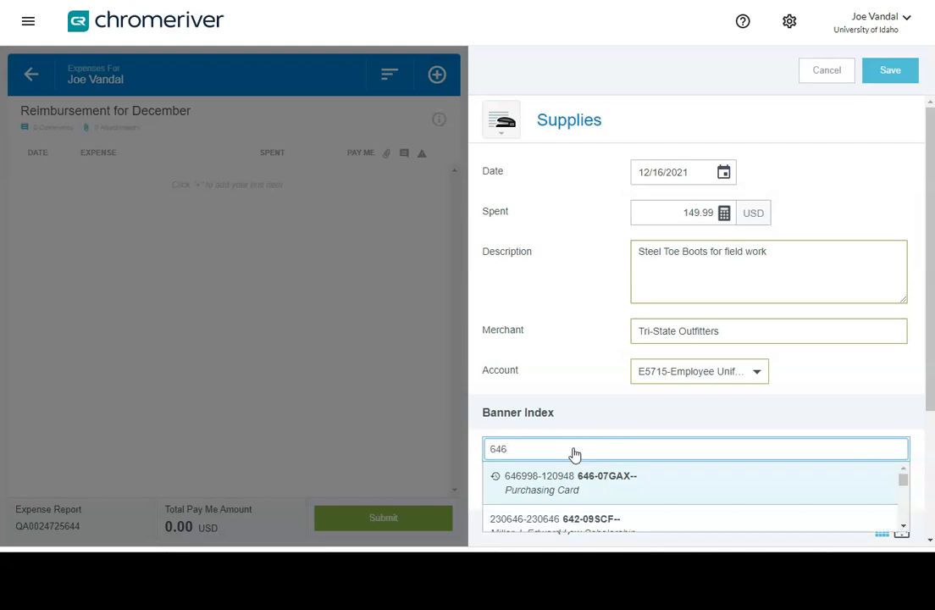
{"action": "type", "text": "999"}
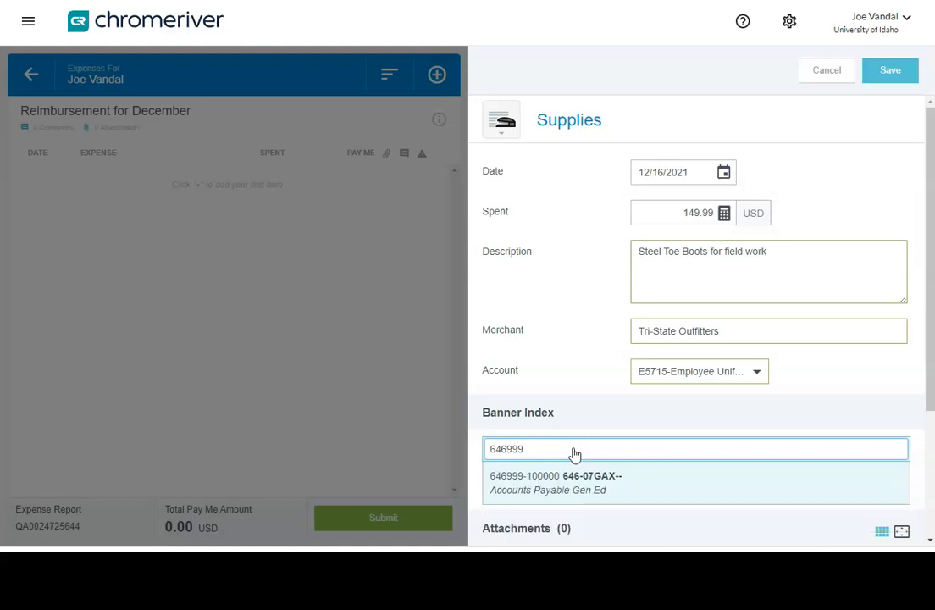
{"action": "left_click", "coordinate": [562, 483]}
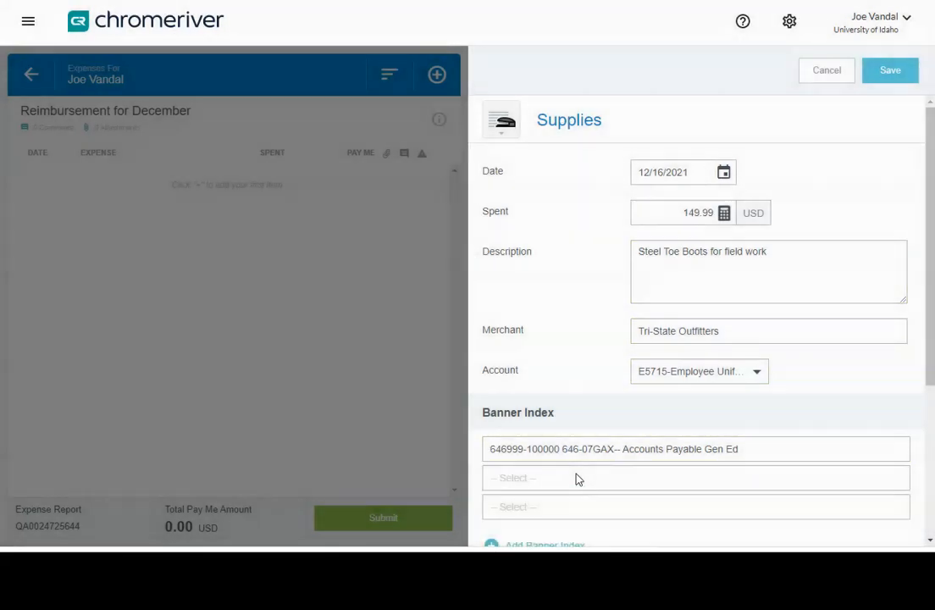
Step: Set the activity code field under the Banner index to Leave Activity Code blank
{"action": "left_click", "coordinate": [575, 474]}
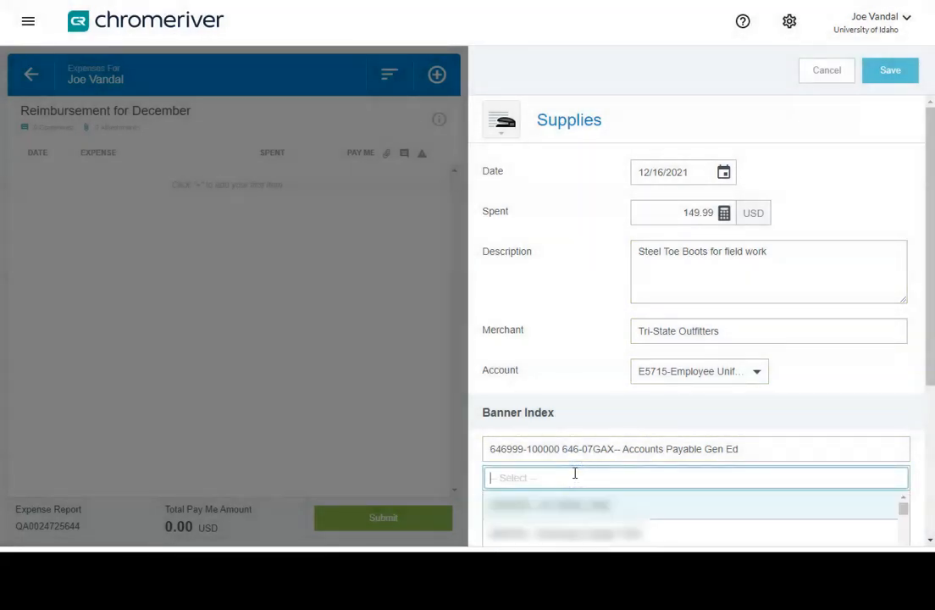
{"action": "type", "text": "leave blank"}
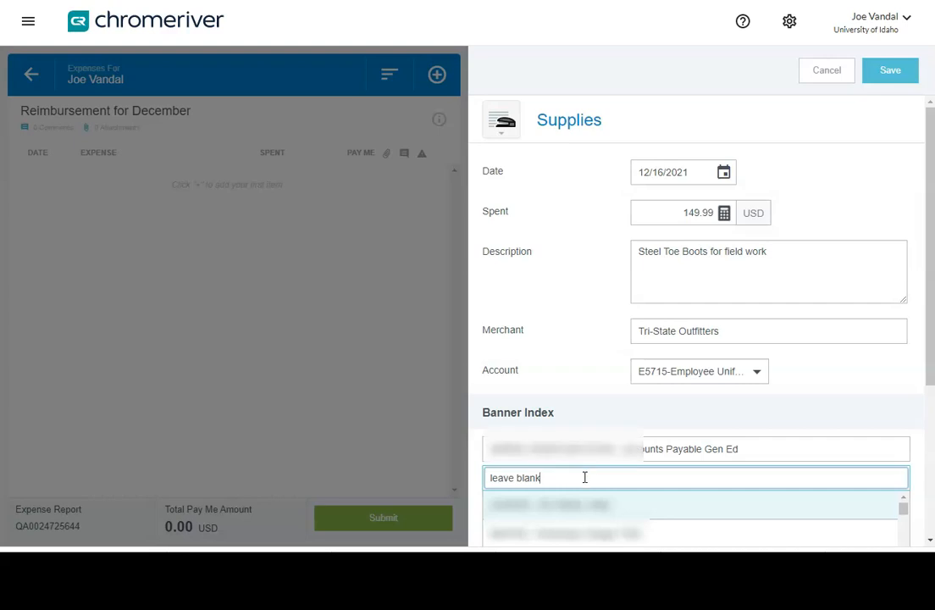
{"action": "scroll", "coordinate": [586, 477], "scroll_direction": "down", "scroll_amount": 1}
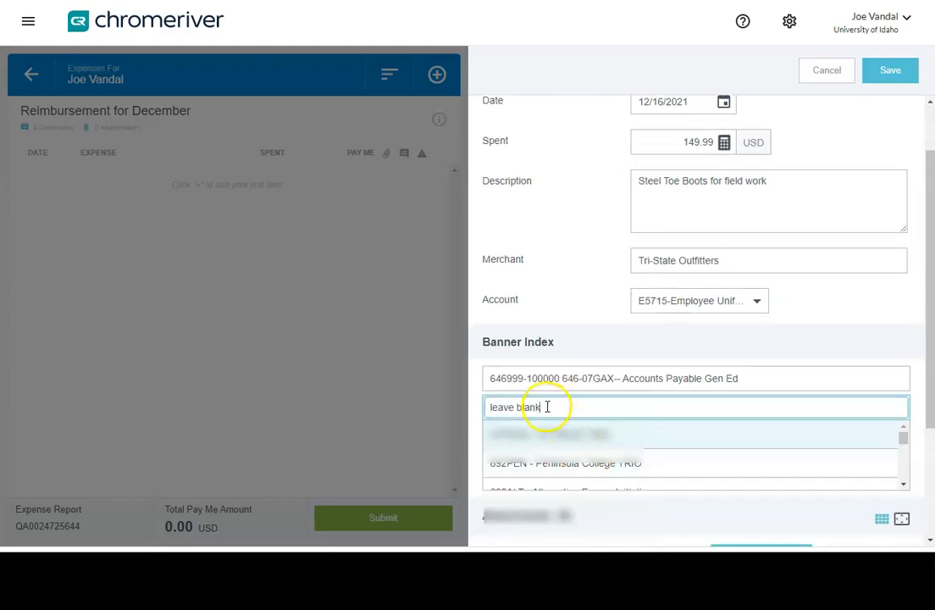
{"action": "left_click", "coordinate": [536, 432]}
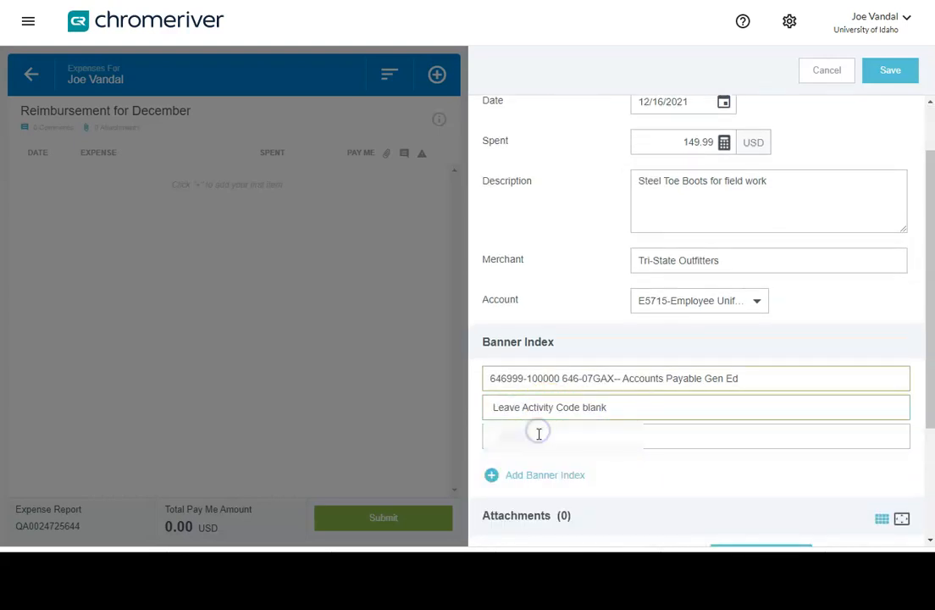
Step: Set the location code field under the Banner index to Leave Location Code blank
{"action": "left_click", "coordinate": [530, 463]}
{"action": "left_click", "coordinate": [655, 442]}
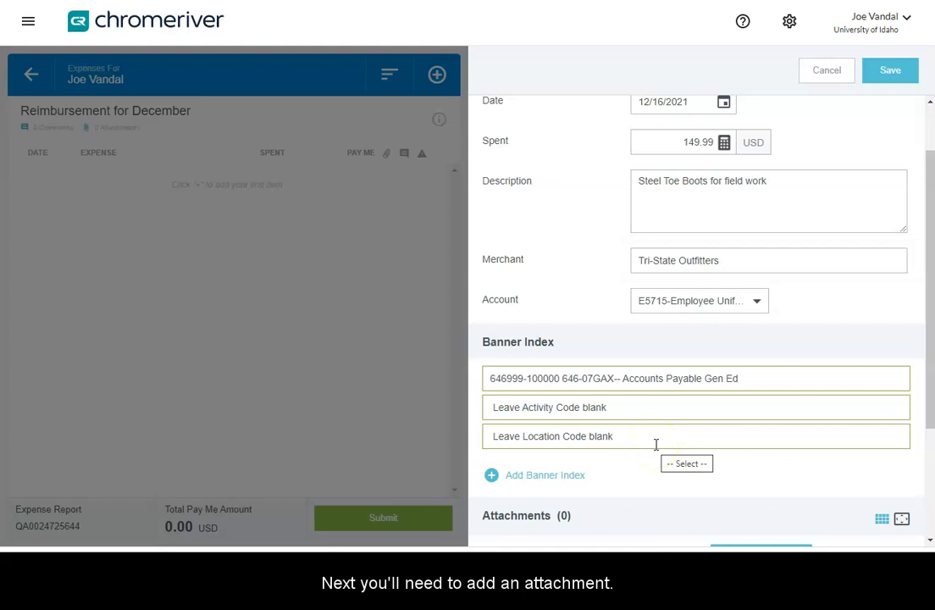
Step: Attach the 01/15/2021 receipt from the receipt gallery to the supplies expense
{"action": "scroll", "coordinate": [657, 446], "scroll_direction": "down", "scroll_amount": 3}
{"action": "left_click", "coordinate": [752, 422]}
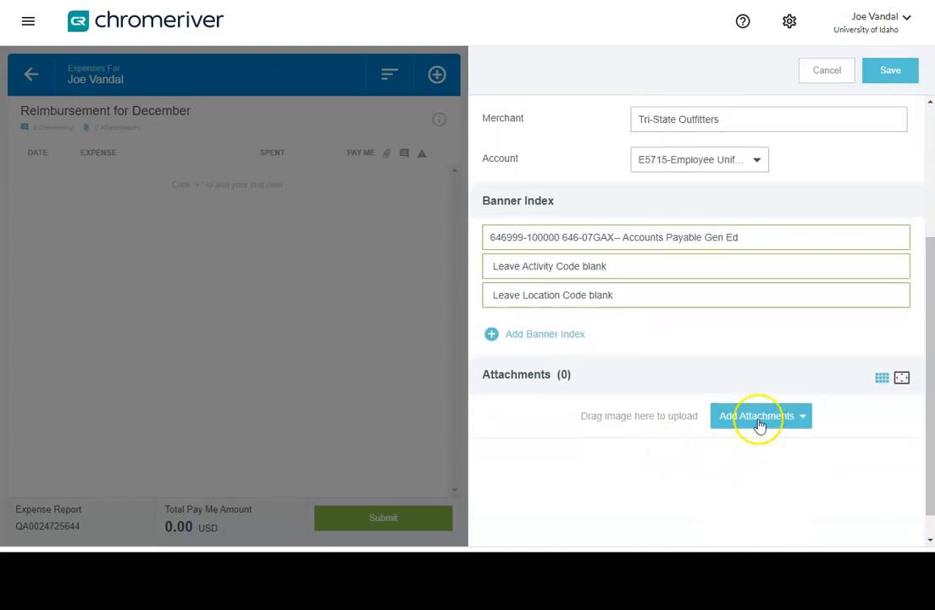
{"action": "left_click", "coordinate": [749, 422]}
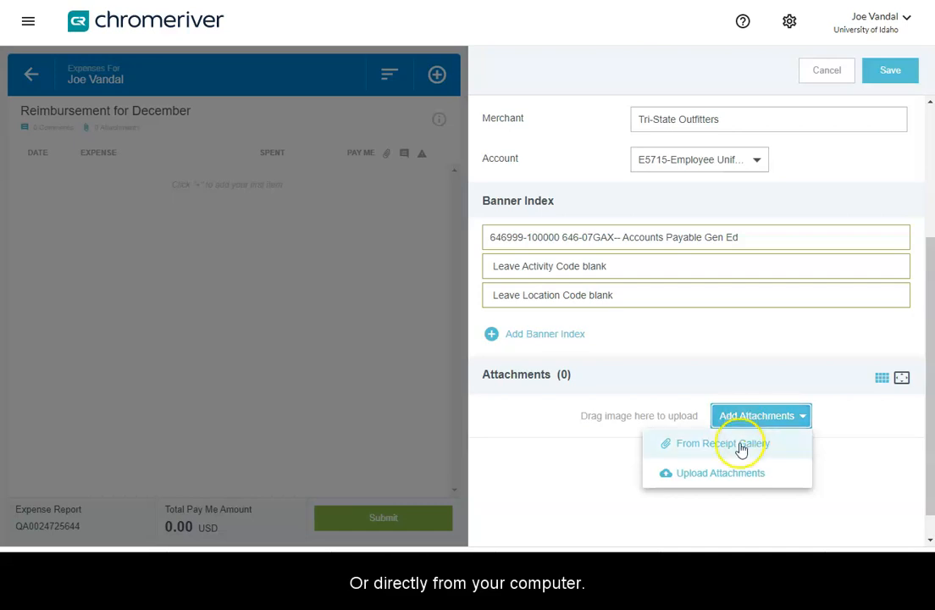
{"action": "left_click", "coordinate": [718, 443]}
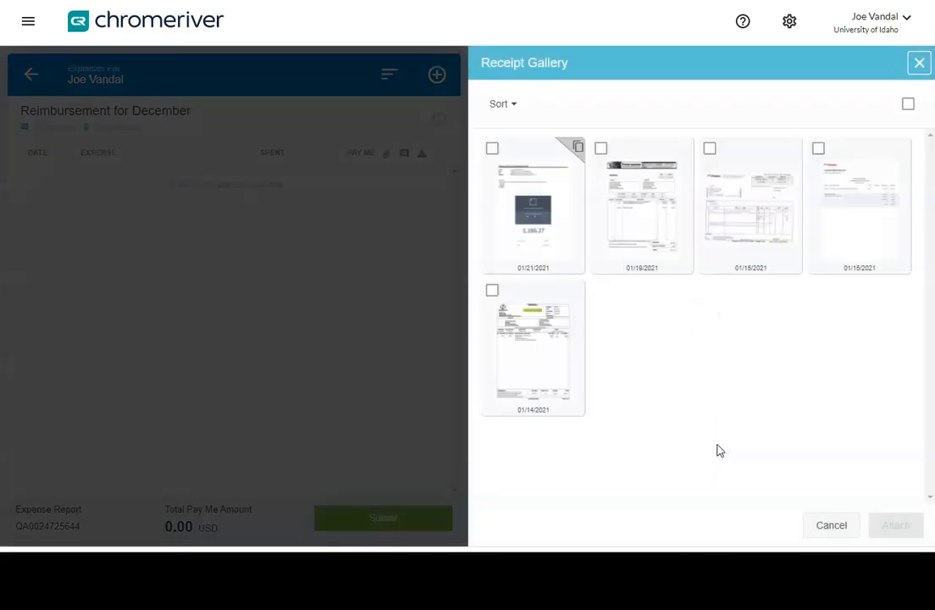
{"action": "left_click", "coordinate": [710, 150]}
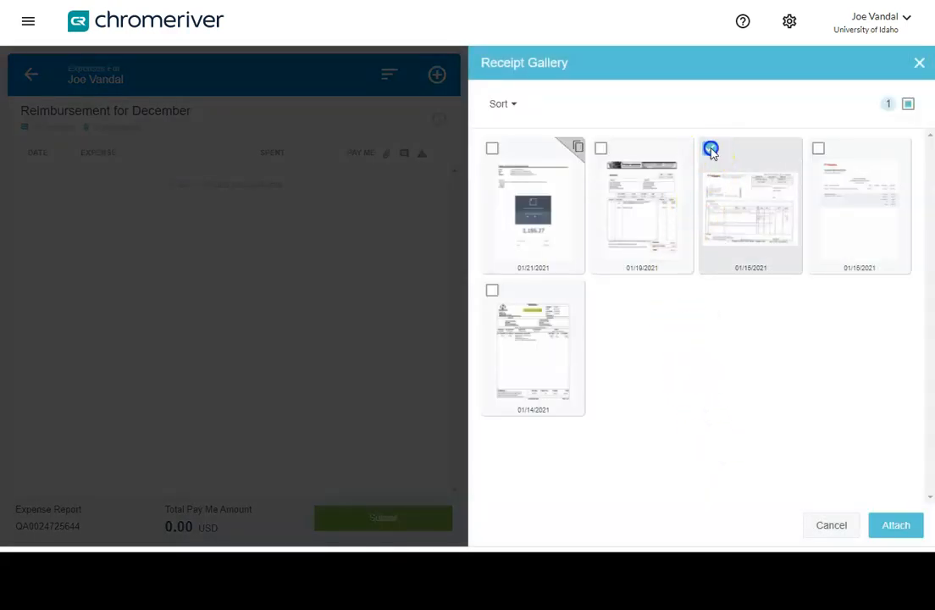
{"action": "left_click", "coordinate": [895, 526]}
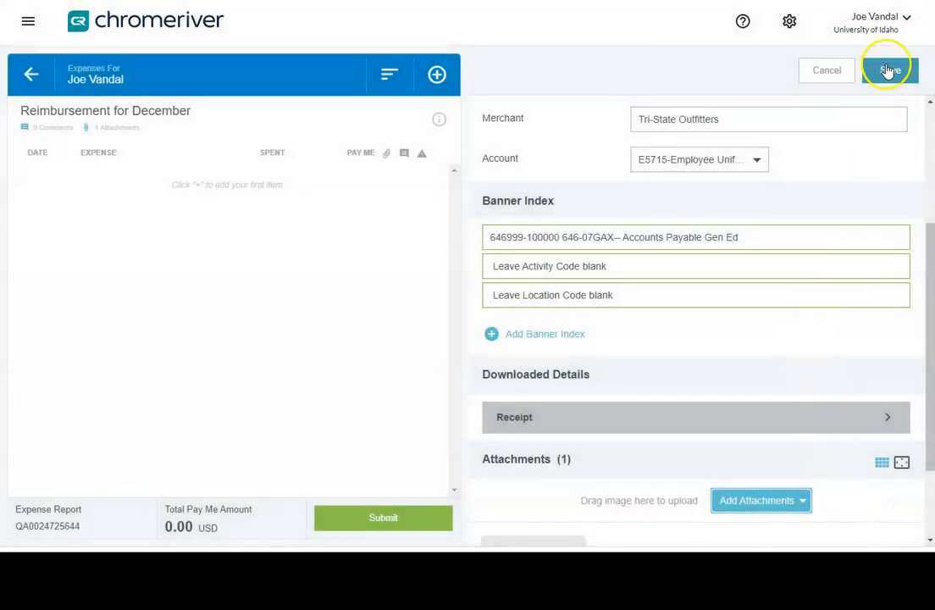
Step: Save the supplies expense and open it from the report to review its details
{"action": "left_click", "coordinate": [886, 73]}
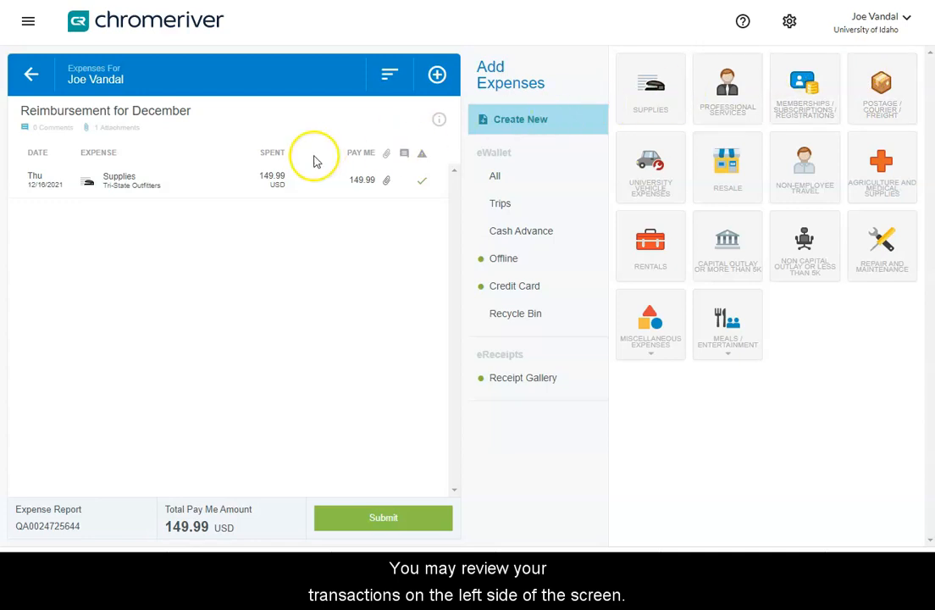
{"action": "left_click", "coordinate": [219, 190]}
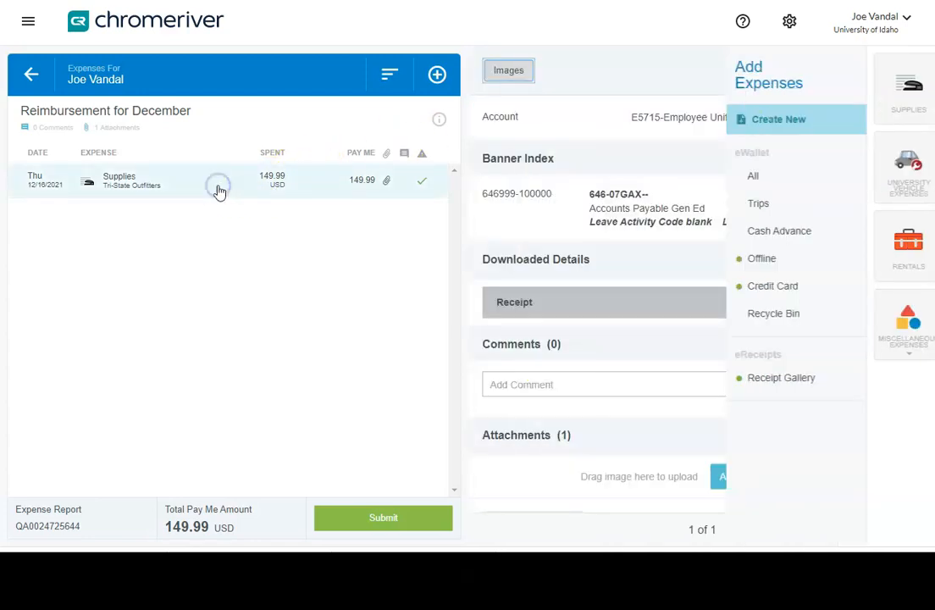
{"action": "scroll", "coordinate": [593, 254], "scroll_direction": "up", "scroll_amount": 5}
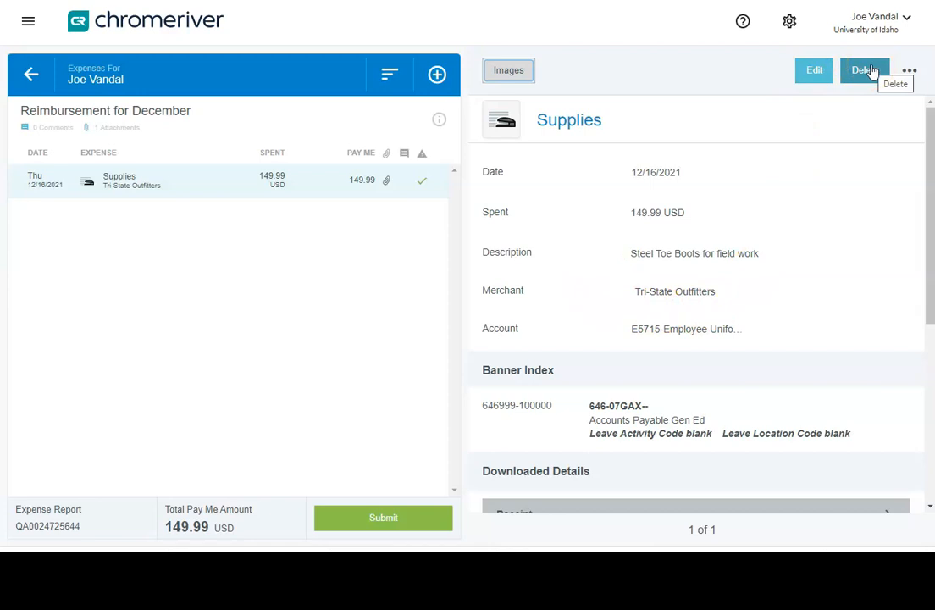
{"action": "left_click", "coordinate": [623, 138]}
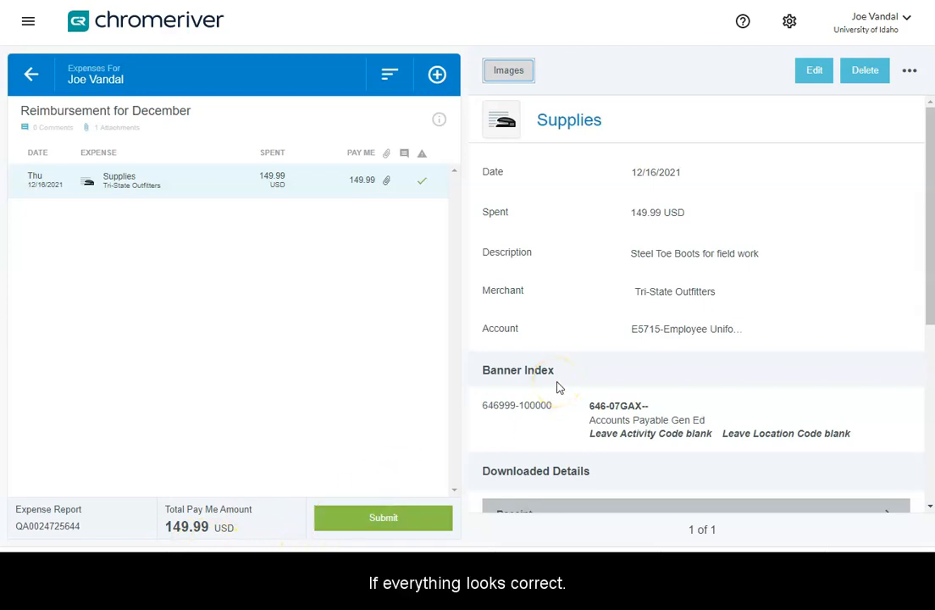
Step: Submit the report, entering the response training for the aged unapplied corporate card transactions notice
{"action": "left_click", "coordinate": [380, 519]}
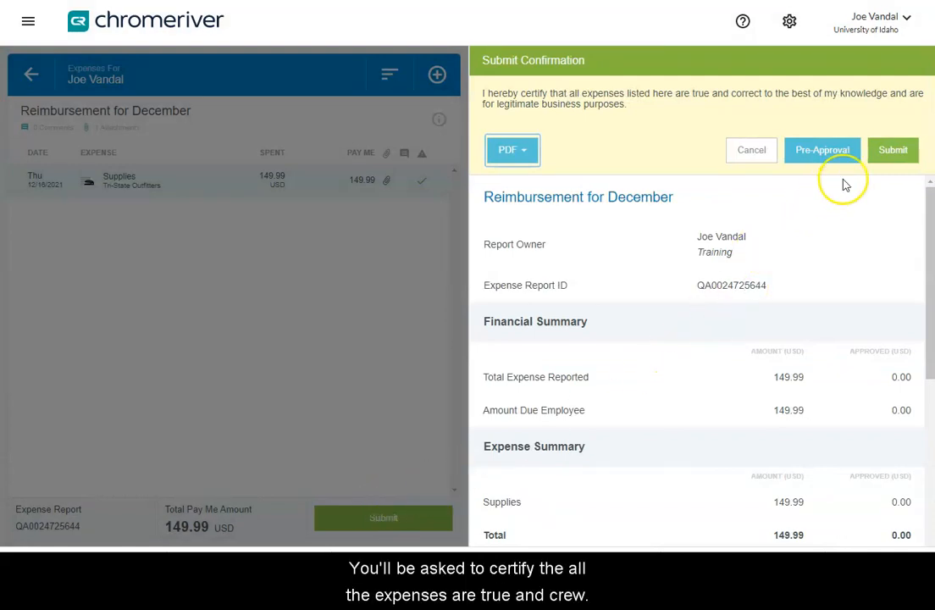
{"action": "left_click", "coordinate": [893, 152]}
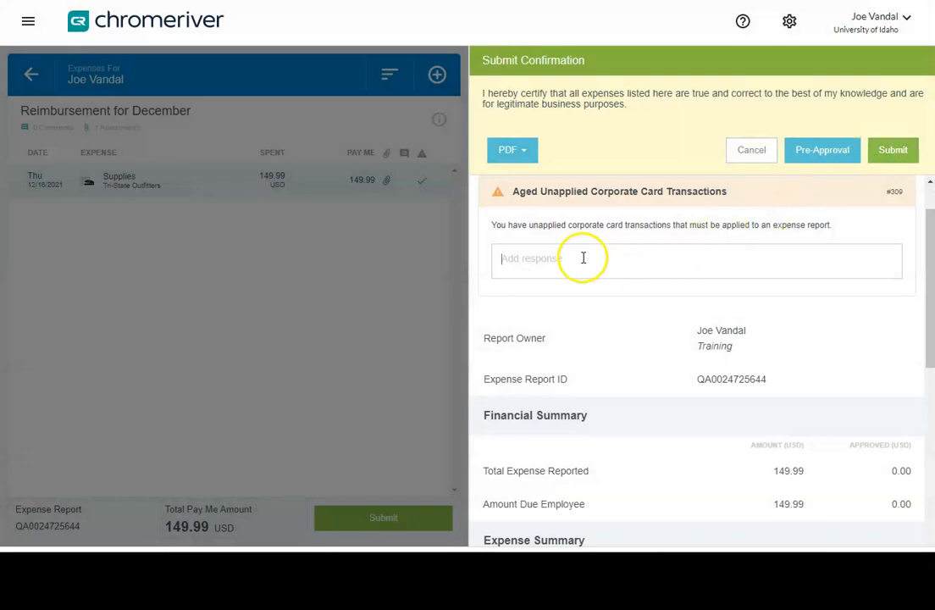
{"action": "type", "text": "trainin"}
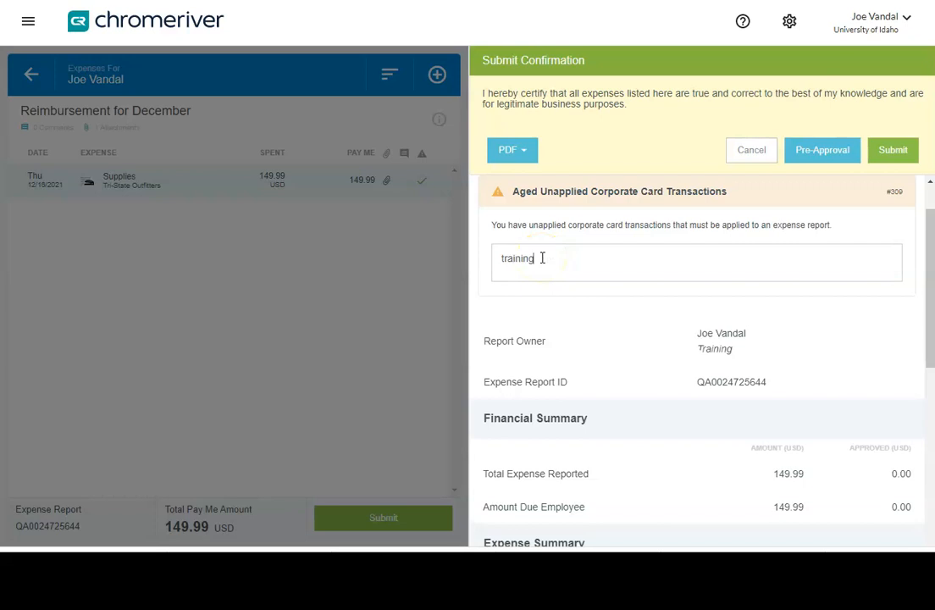
{"action": "type", "text": "g"}
{"action": "left_click", "coordinate": [551, 256]}
{"action": "key", "text": "Return"}
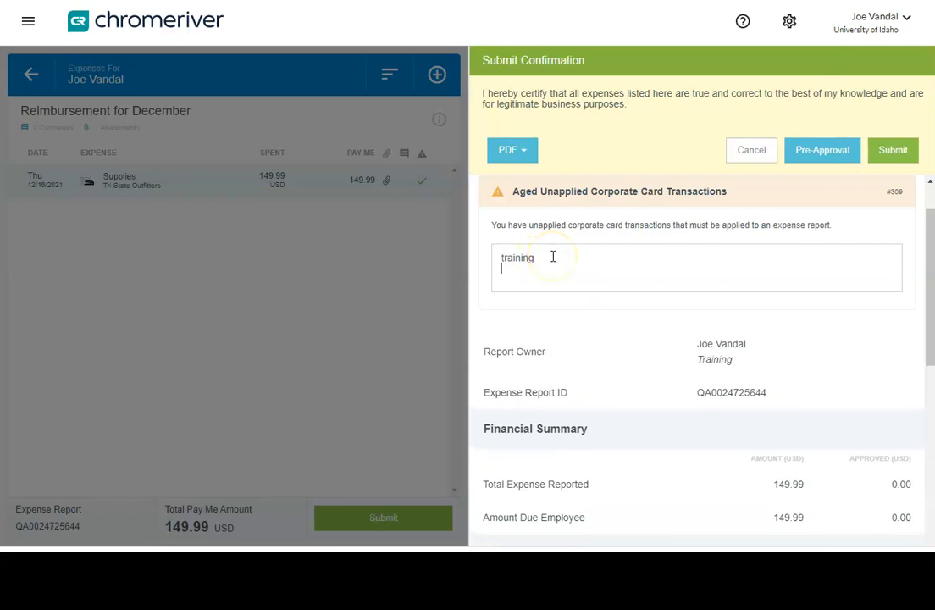
{"action": "left_click", "coordinate": [855, 294]}
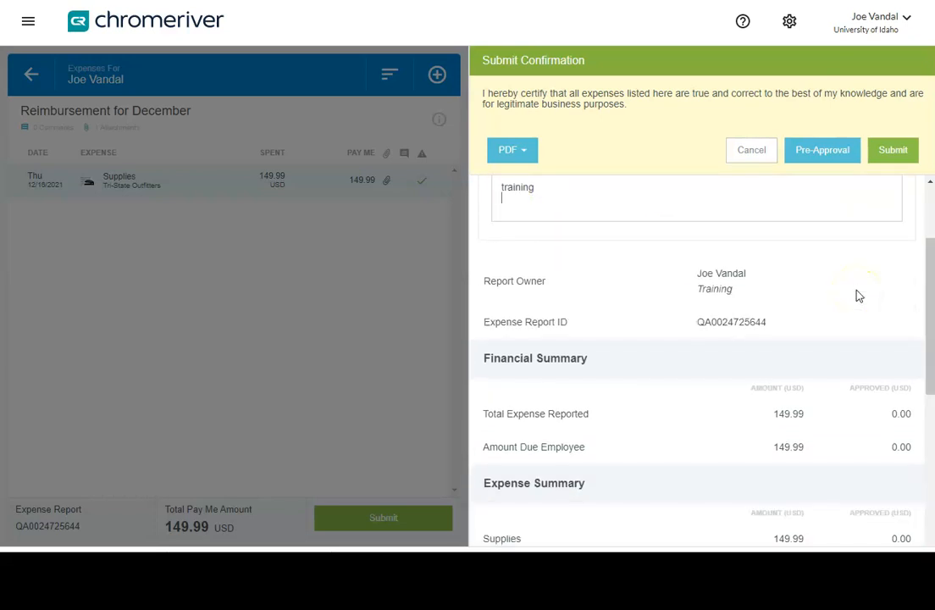
{"action": "left_click", "coordinate": [893, 152]}
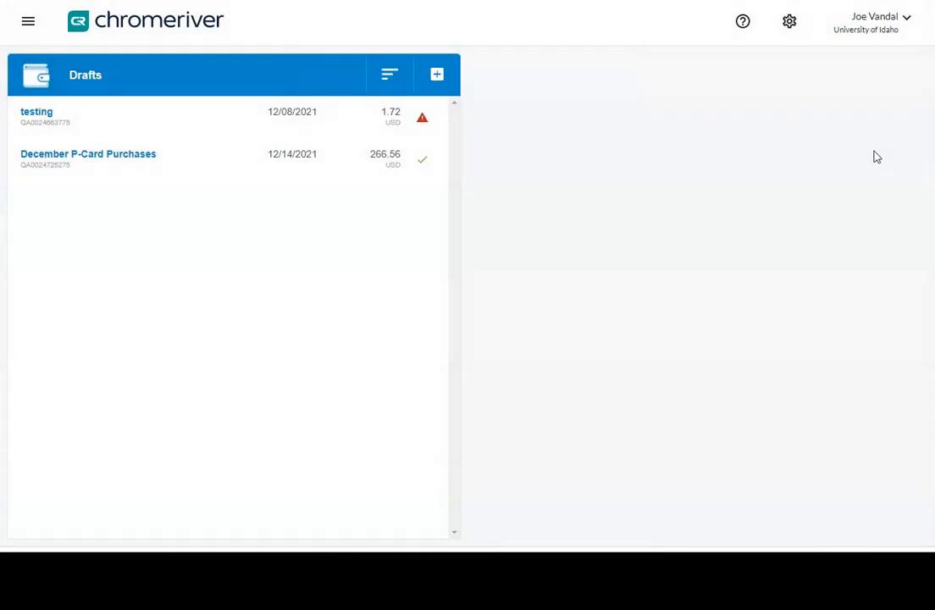
Step: Open the tracking of the submitted Reimbursement for December report and select its Supplies expense
{"action": "left_click", "coordinate": [801, 153]}
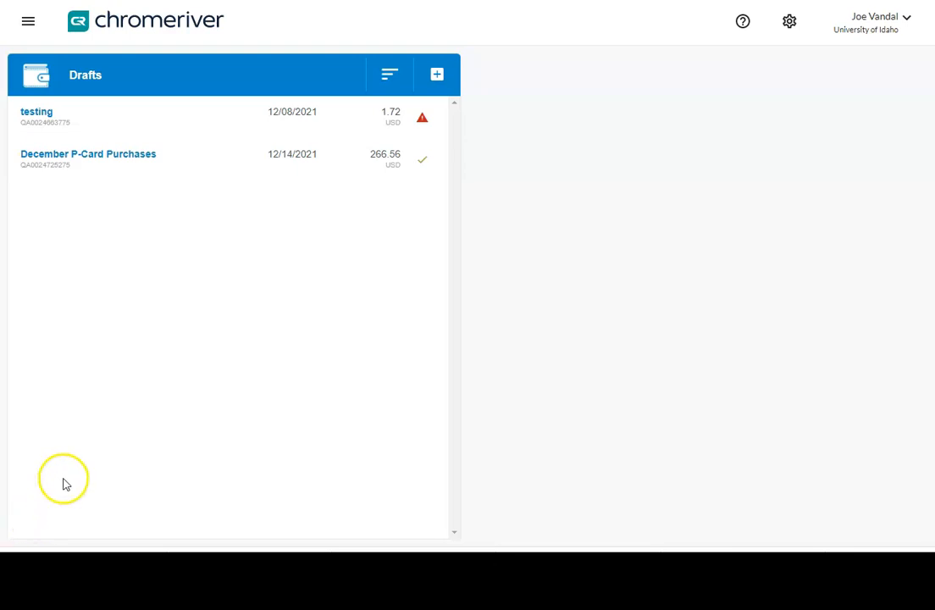
{"action": "left_click", "coordinate": [141, 30]}
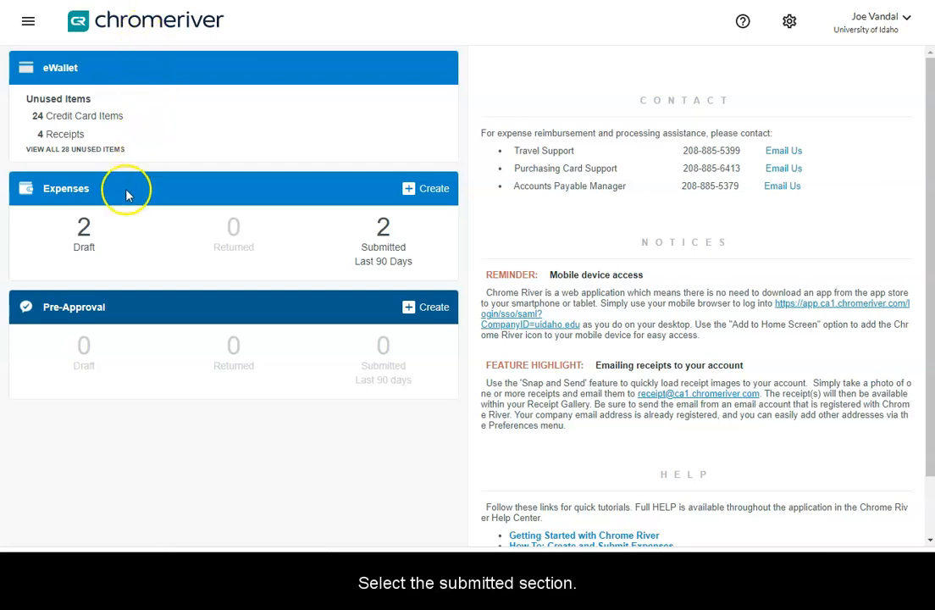
{"action": "left_click", "coordinate": [383, 250]}
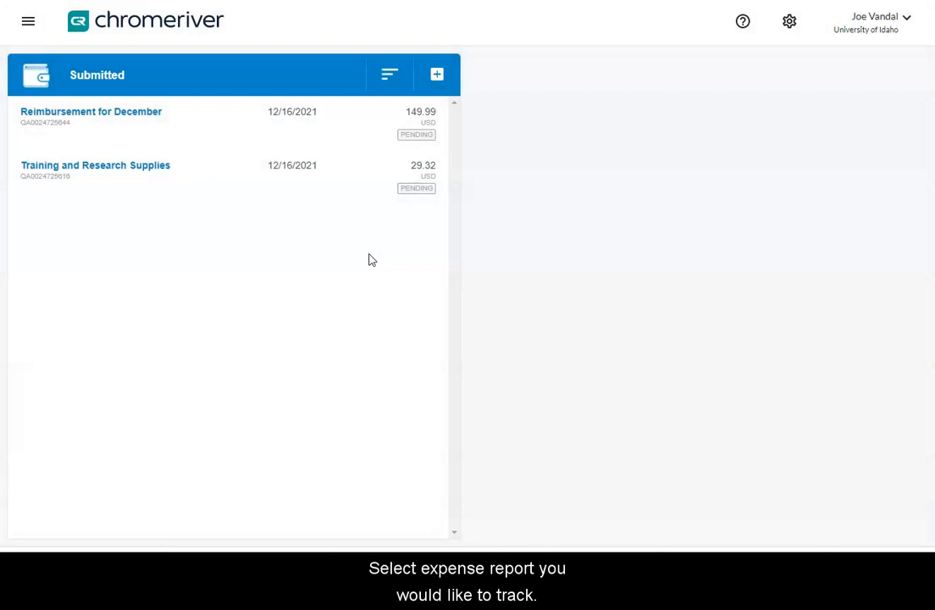
{"action": "left_click", "coordinate": [197, 123]}
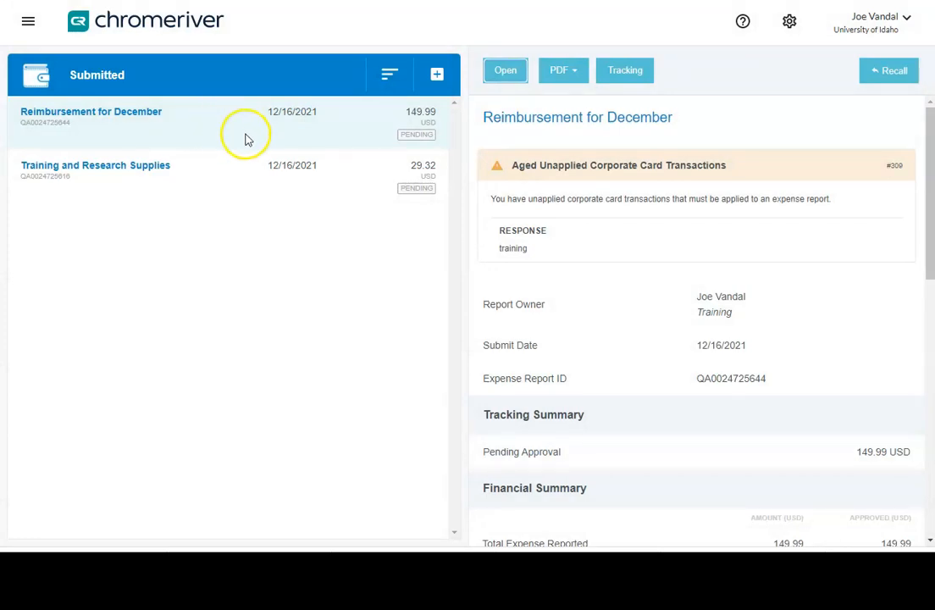
{"action": "left_click", "coordinate": [627, 74]}
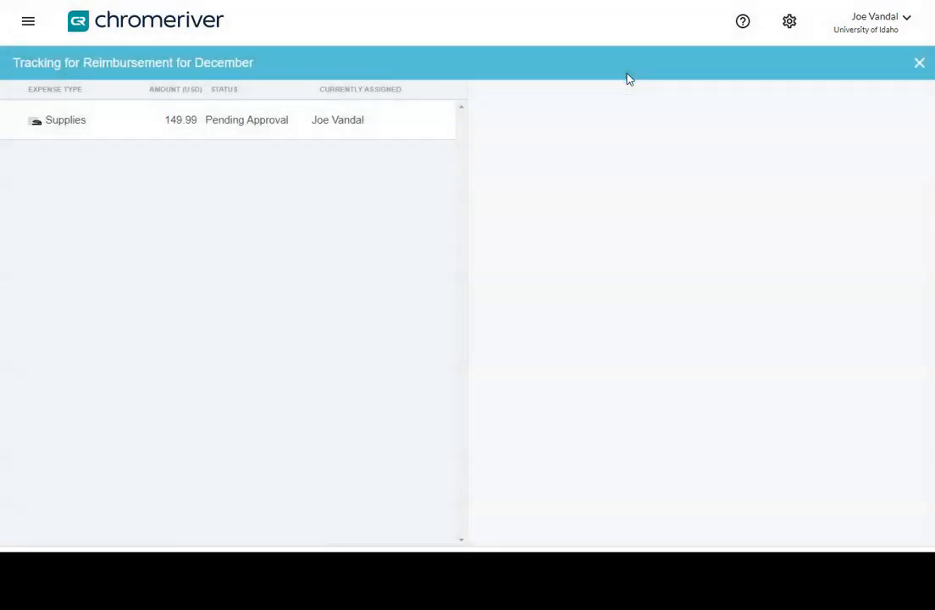
{"action": "left_click", "coordinate": [615, 75]}
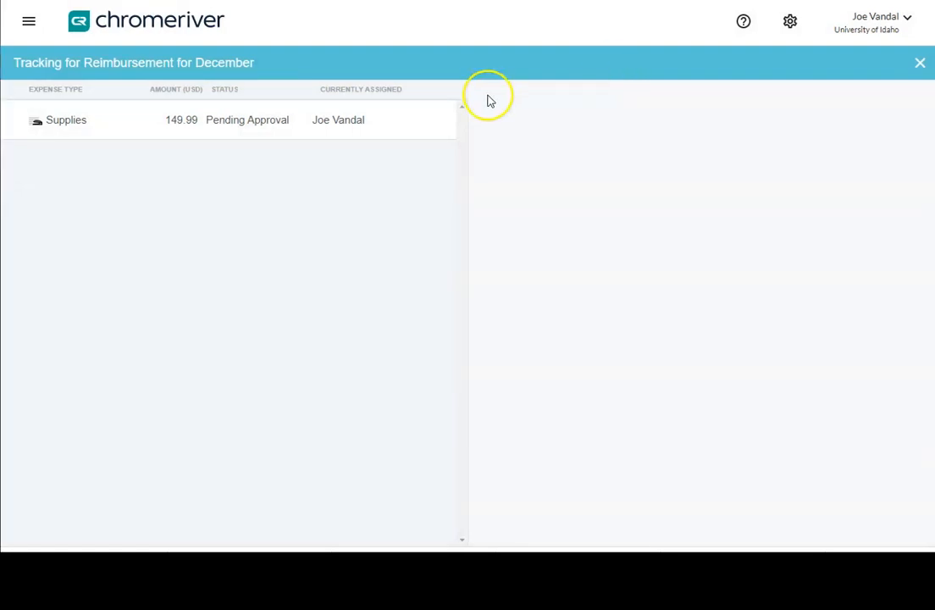
{"action": "left_click", "coordinate": [400, 112]}
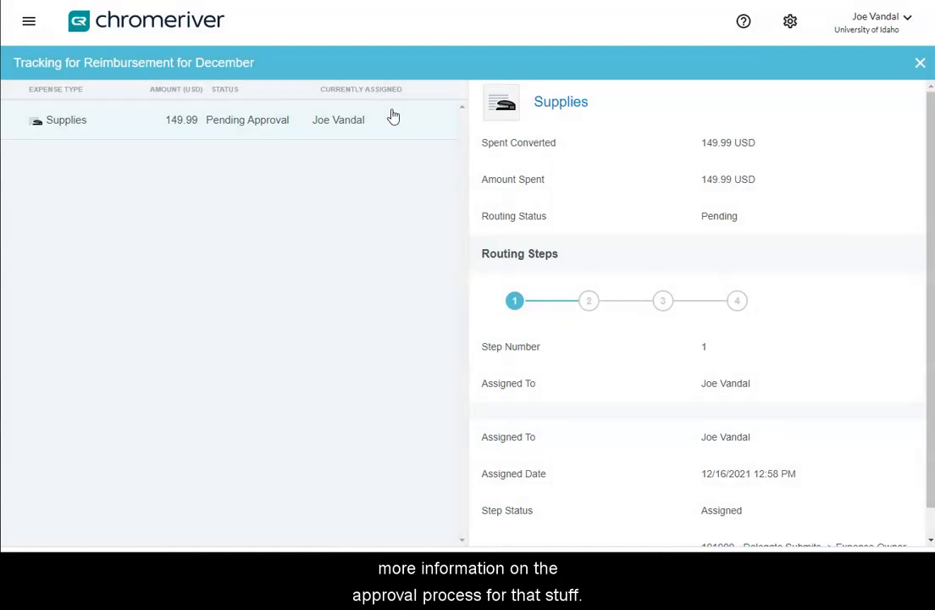
Step: Examine each of the four routing steps of the supplies expense approval, then close the tracking view
{"action": "scroll", "coordinate": [617, 291], "scroll_direction": "down", "scroll_amount": 1}
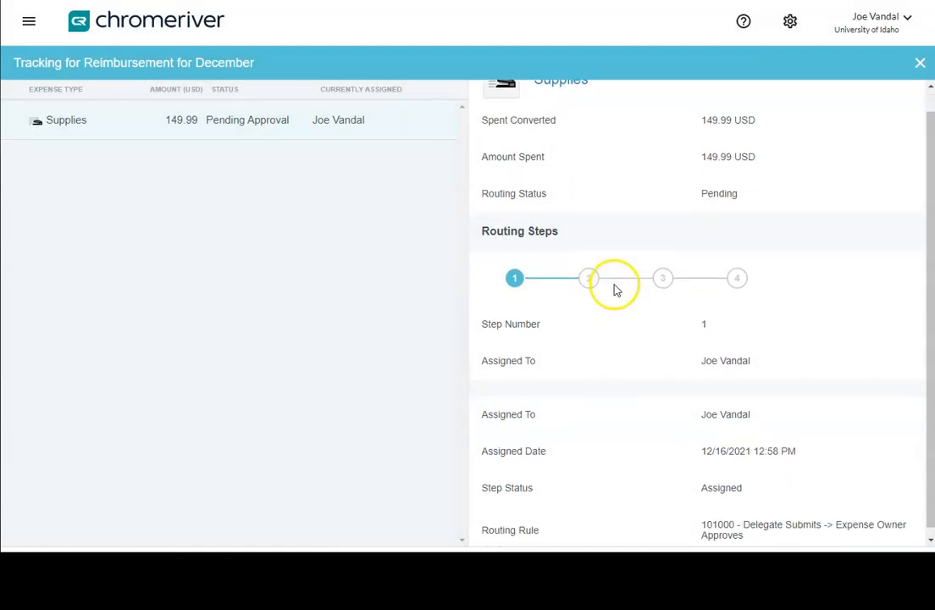
{"action": "left_click", "coordinate": [593, 276]}
{"action": "left_click", "coordinate": [661, 303]}
{"action": "left_click", "coordinate": [734, 303]}
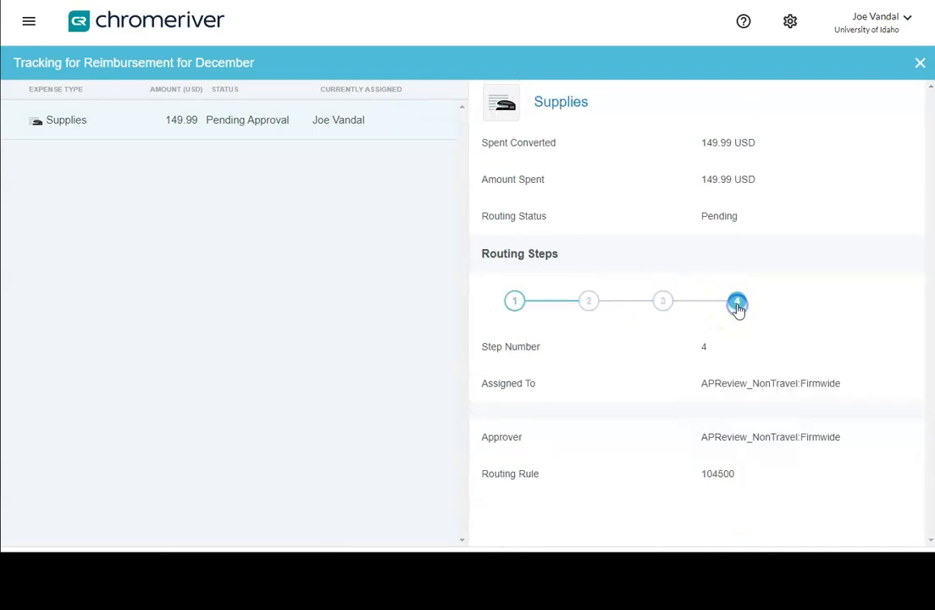
{"action": "left_click", "coordinate": [519, 303]}
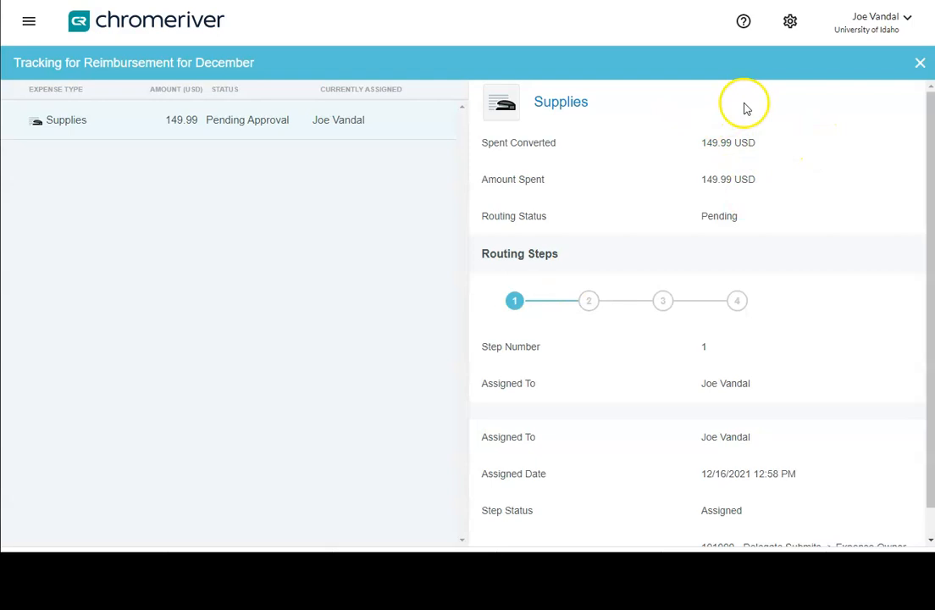
{"action": "left_click", "coordinate": [917, 62]}
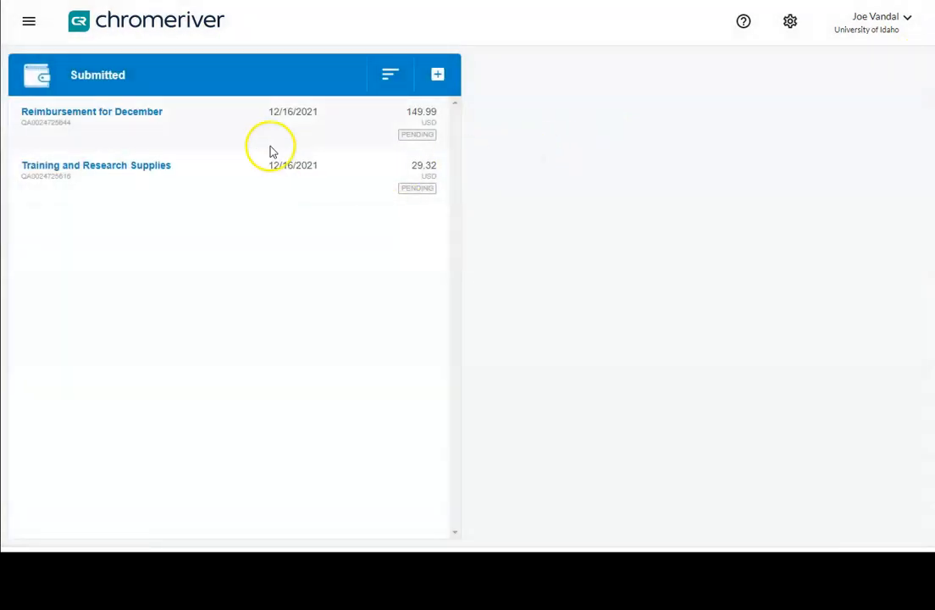
Step: Recall the Reimbursement for December report back to drafts and open the draft expense reports list
{"action": "left_click", "coordinate": [254, 125]}
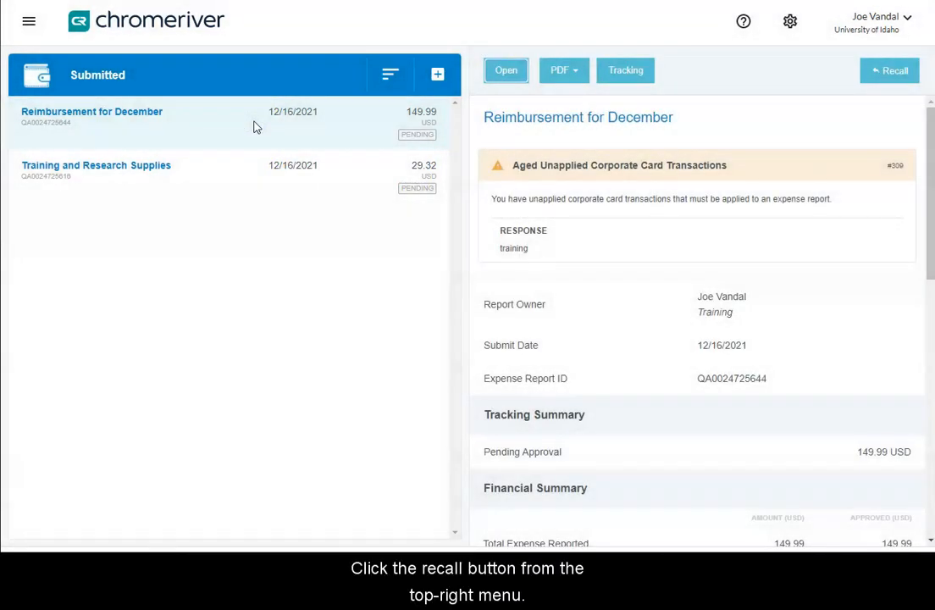
{"action": "left_click", "coordinate": [894, 73]}
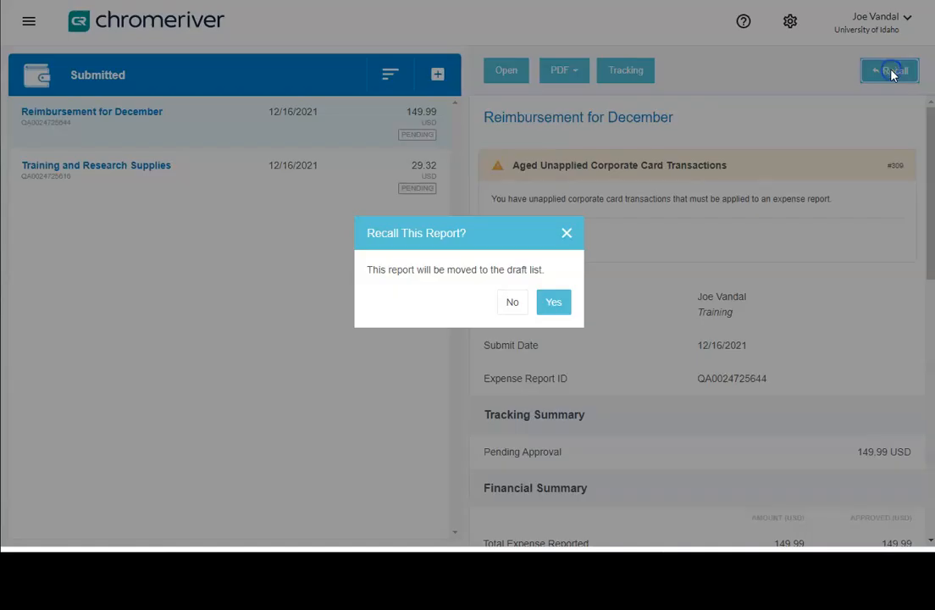
{"action": "left_click", "coordinate": [557, 307]}
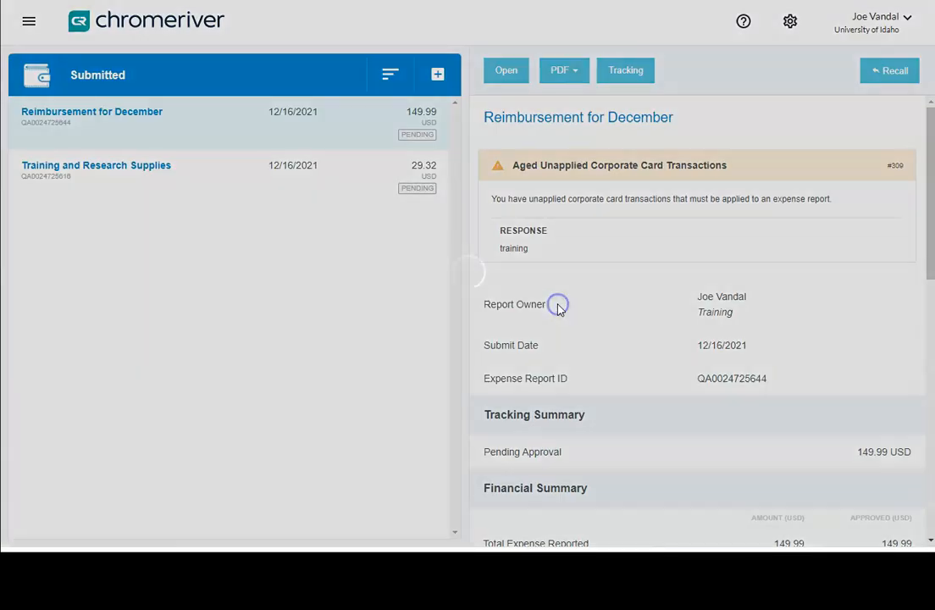
{"action": "left_click", "coordinate": [570, 285]}
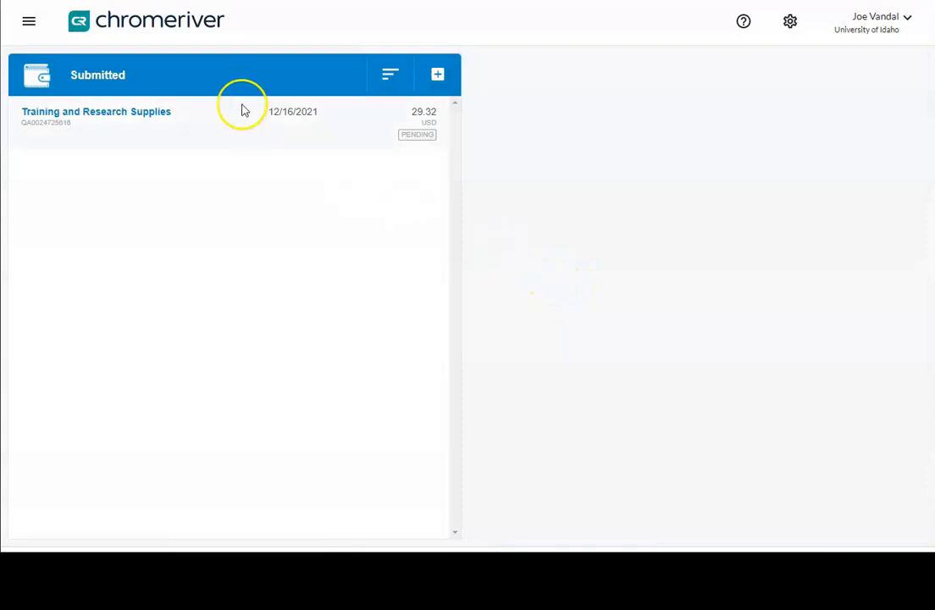
{"action": "left_click", "coordinate": [161, 24]}
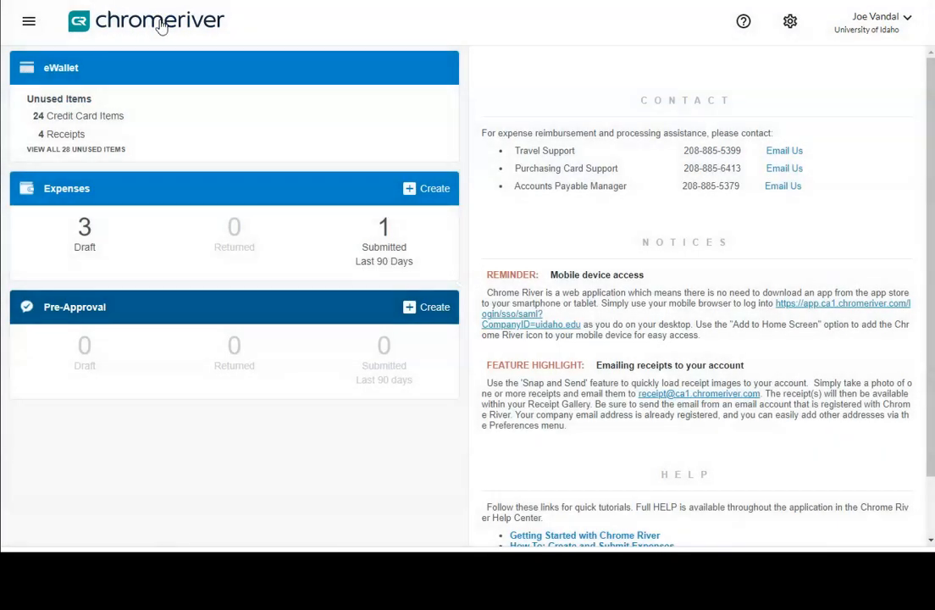
{"action": "left_click", "coordinate": [84, 248]}
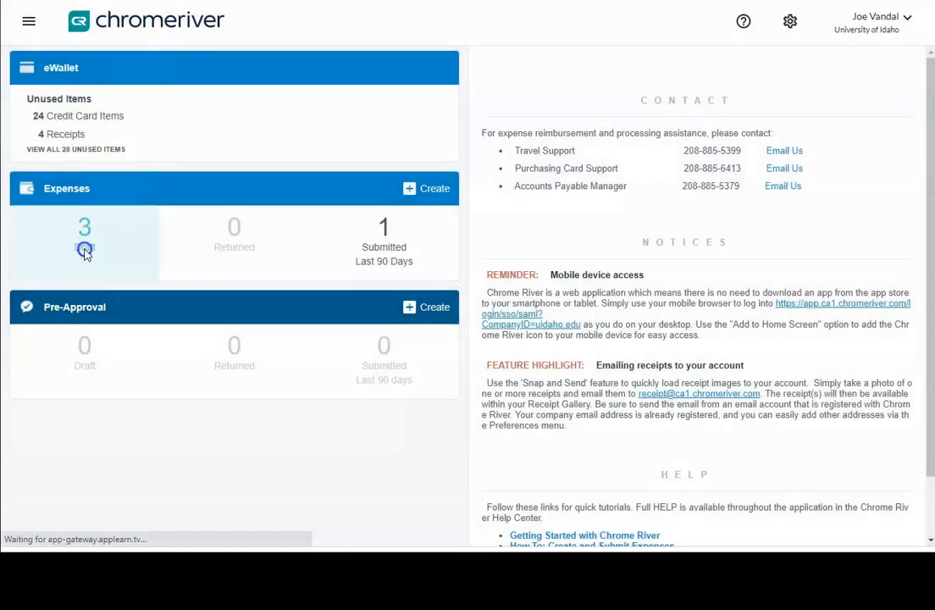